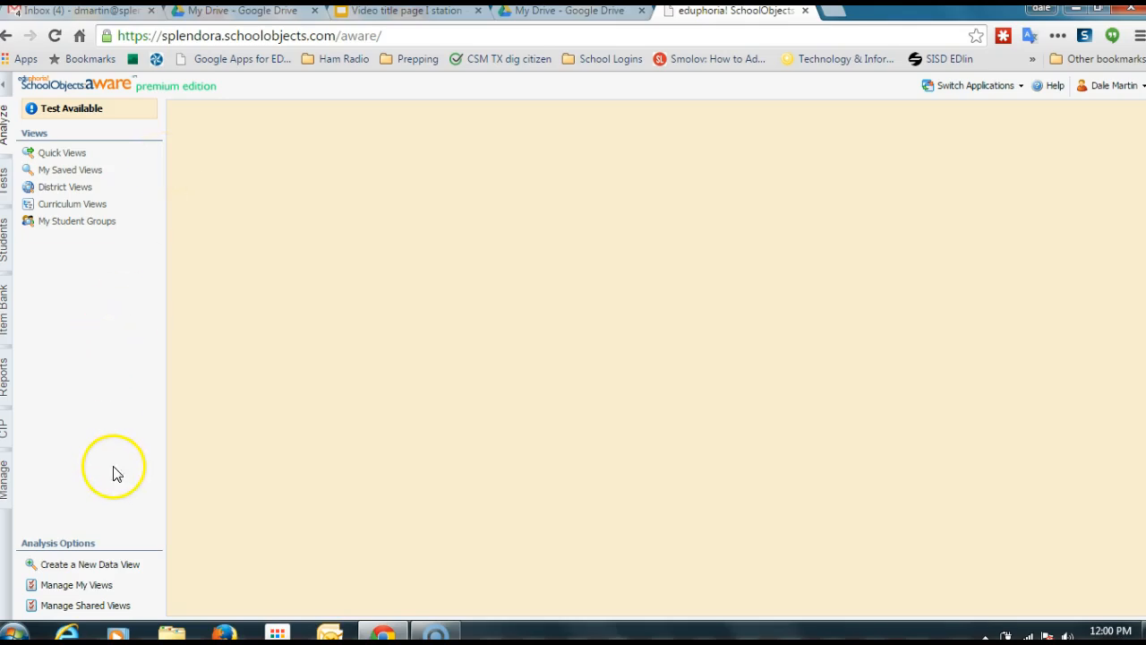
# Step: Start a new data view and filter the available tests to STAAR Test for the 2014-2015 year
pyautogui.click(106, 567)
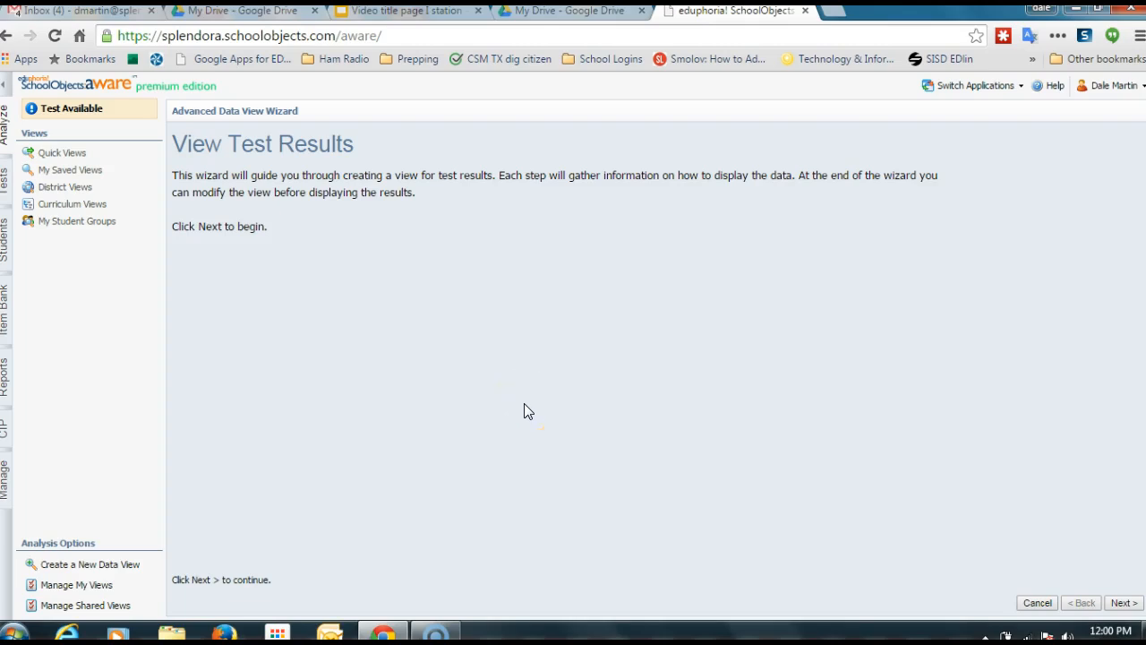
pyautogui.click(1123, 602)
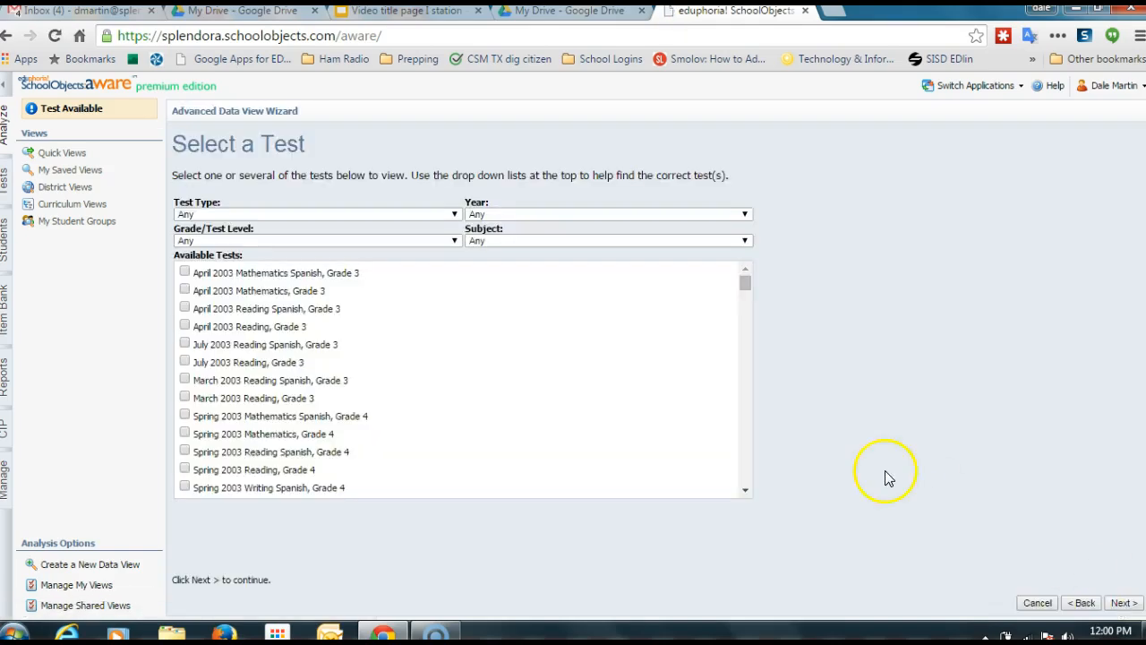
pyautogui.click(453, 217)
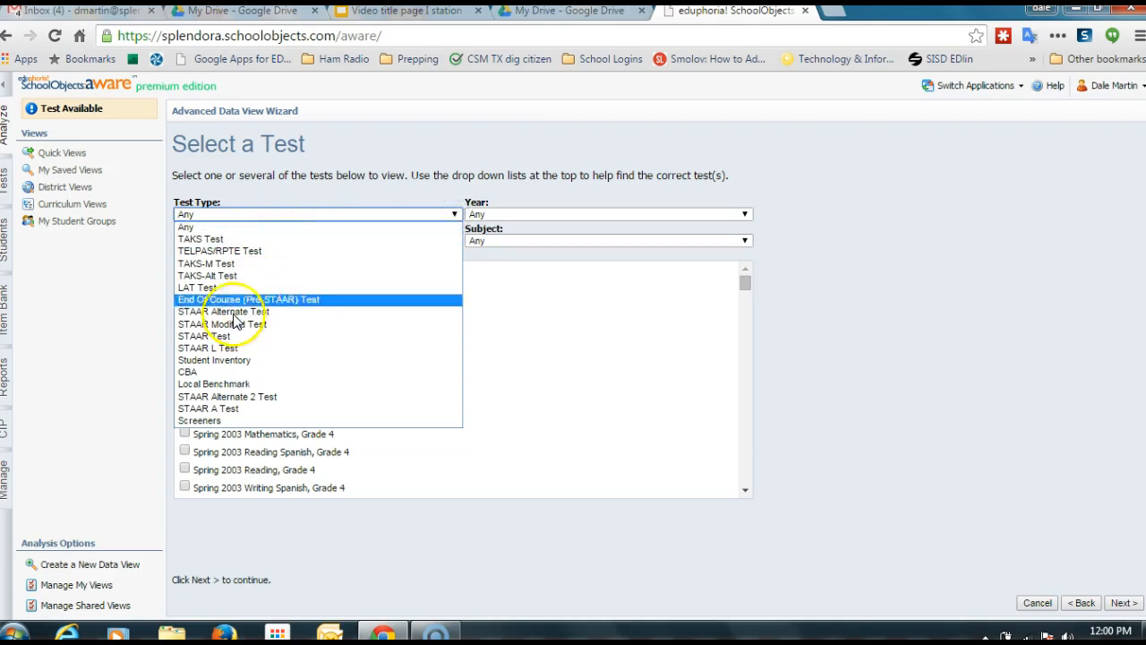
pyautogui.click(217, 336)
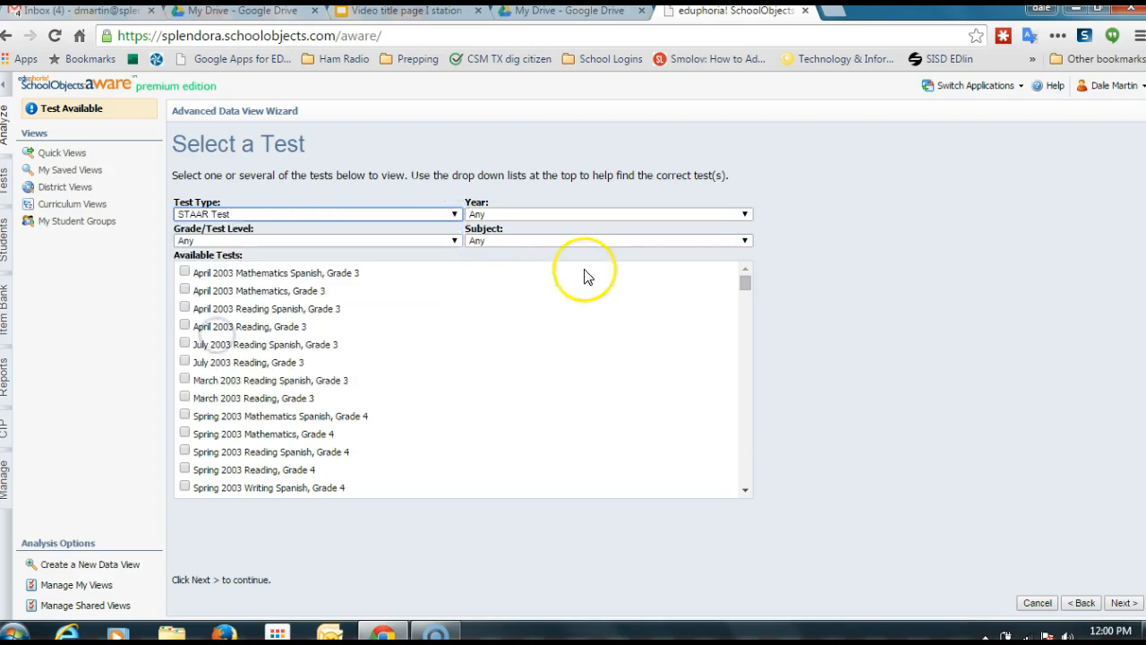
pyautogui.click(741, 214)
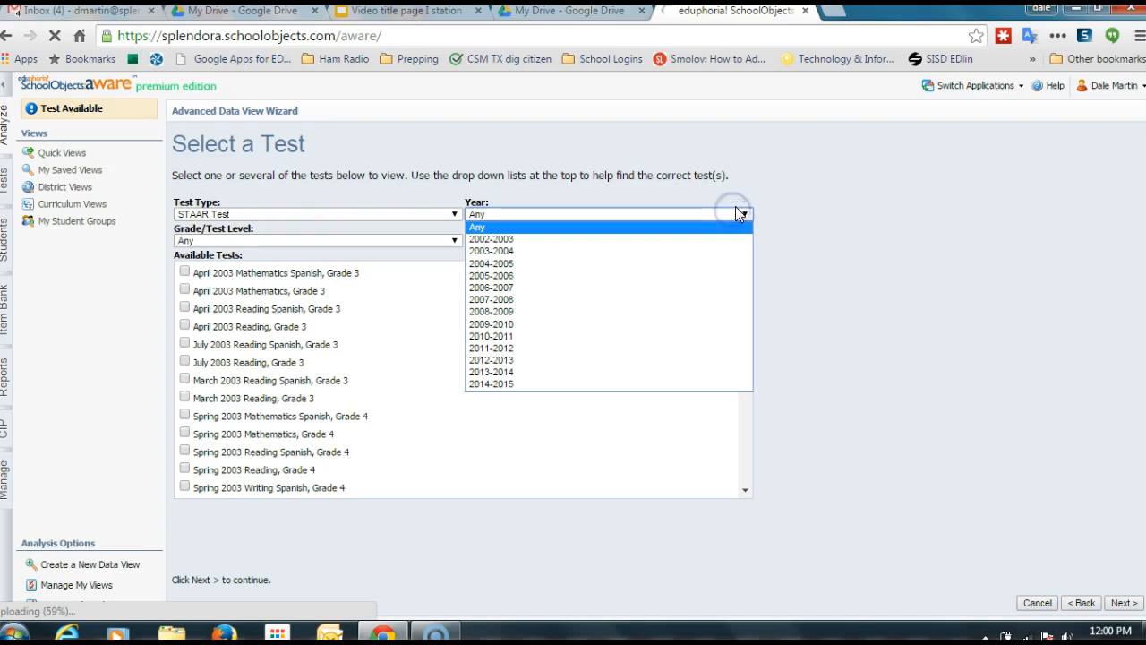
pyautogui.click(512, 385)
# Step: Filter the tests to Eighth Grade Reading and choose March 2015 STAAR Reading, Grade 8 for the view
pyautogui.click(345, 241)
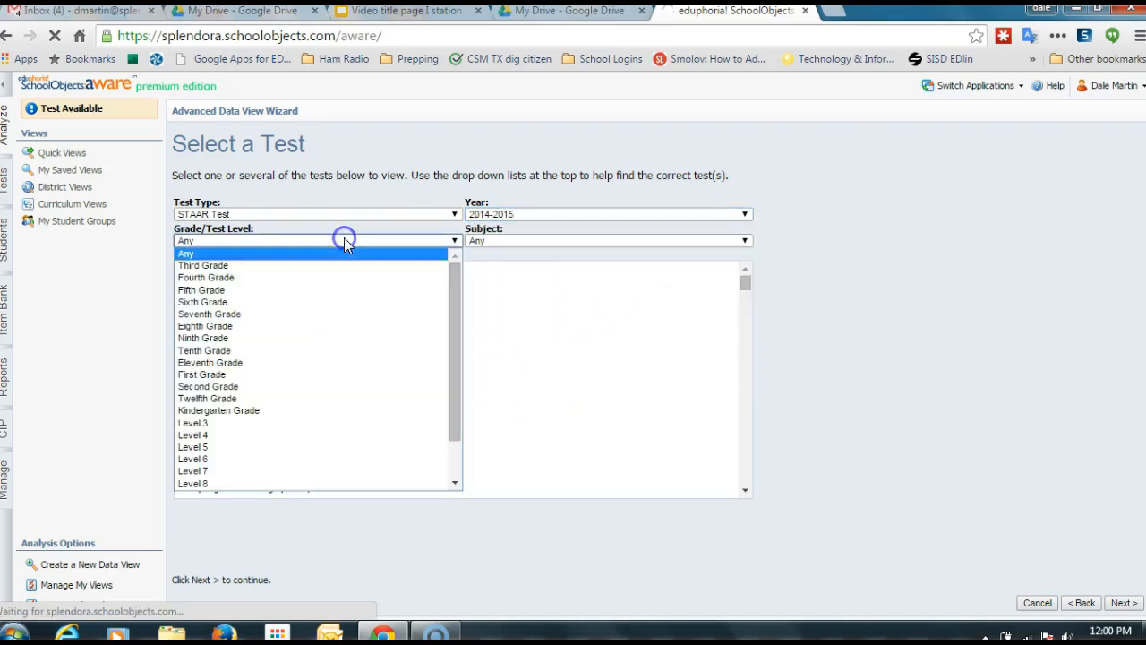
pyautogui.click(242, 334)
pyautogui.click(321, 240)
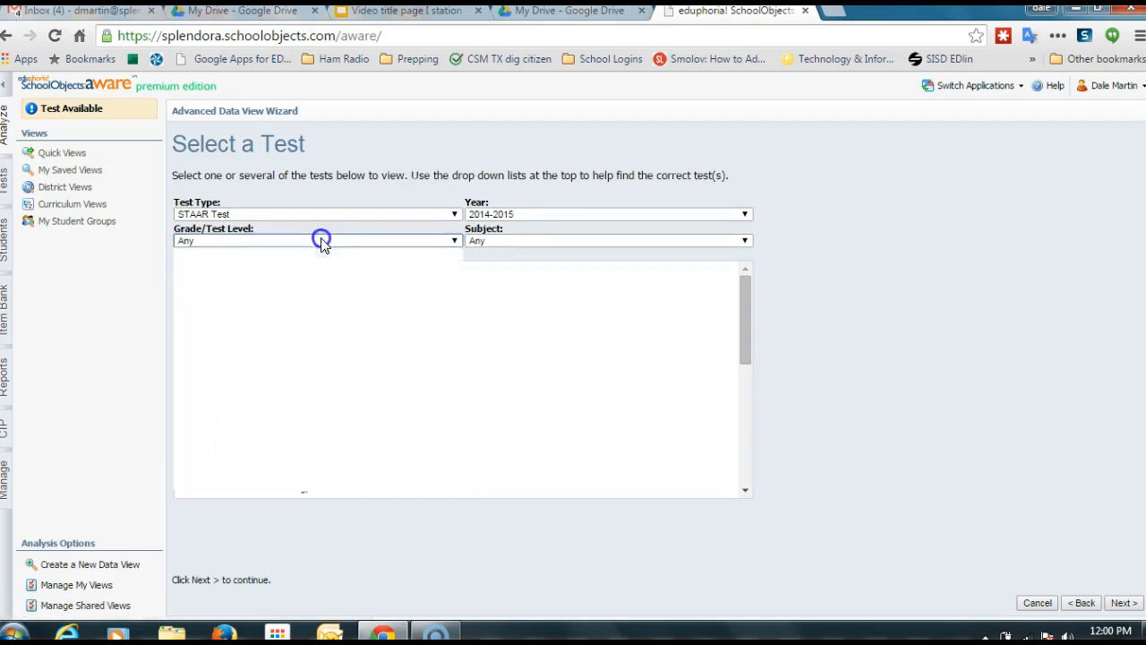
pyautogui.click(229, 325)
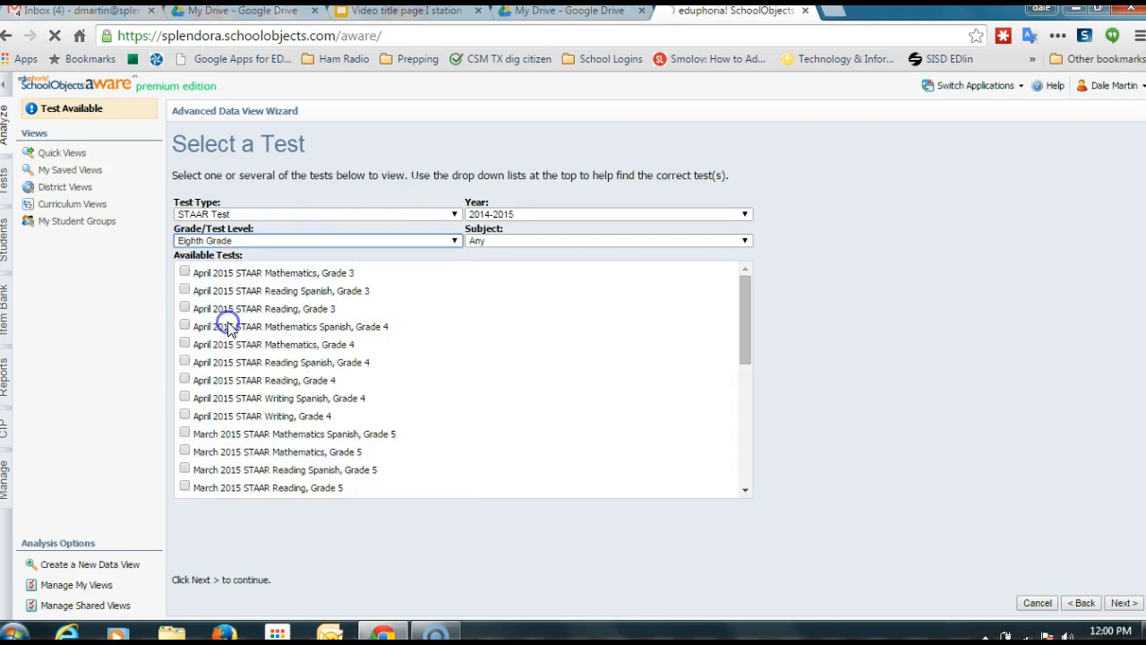
pyautogui.click(637, 241)
pyautogui.click(498, 276)
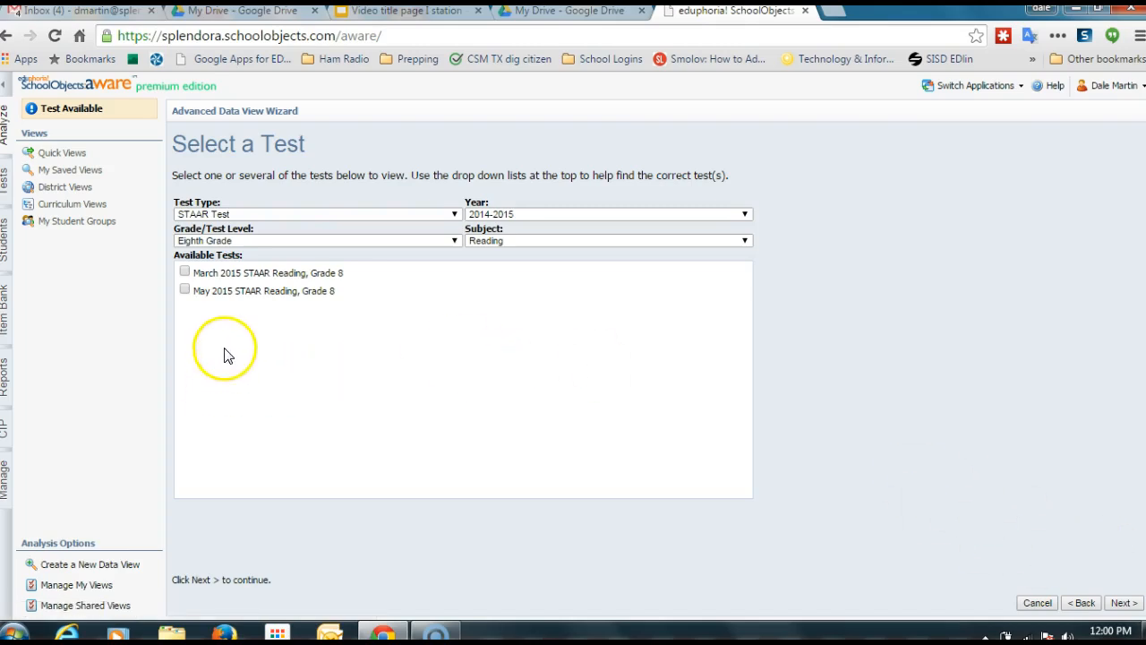
pyautogui.click(185, 272)
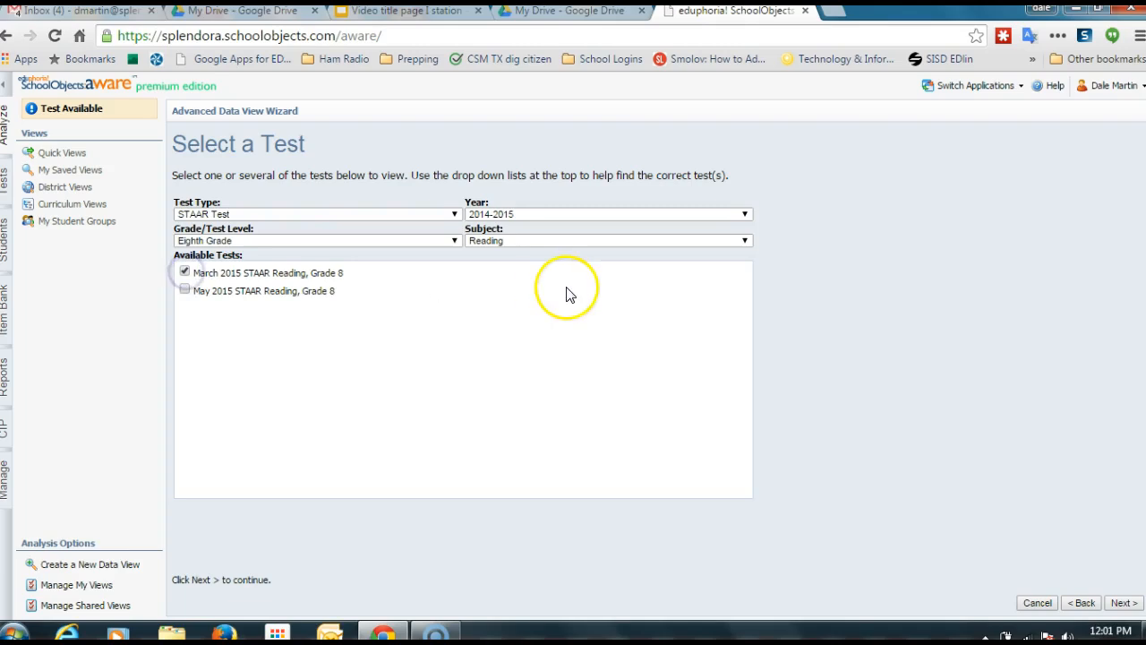
pyautogui.click(1124, 605)
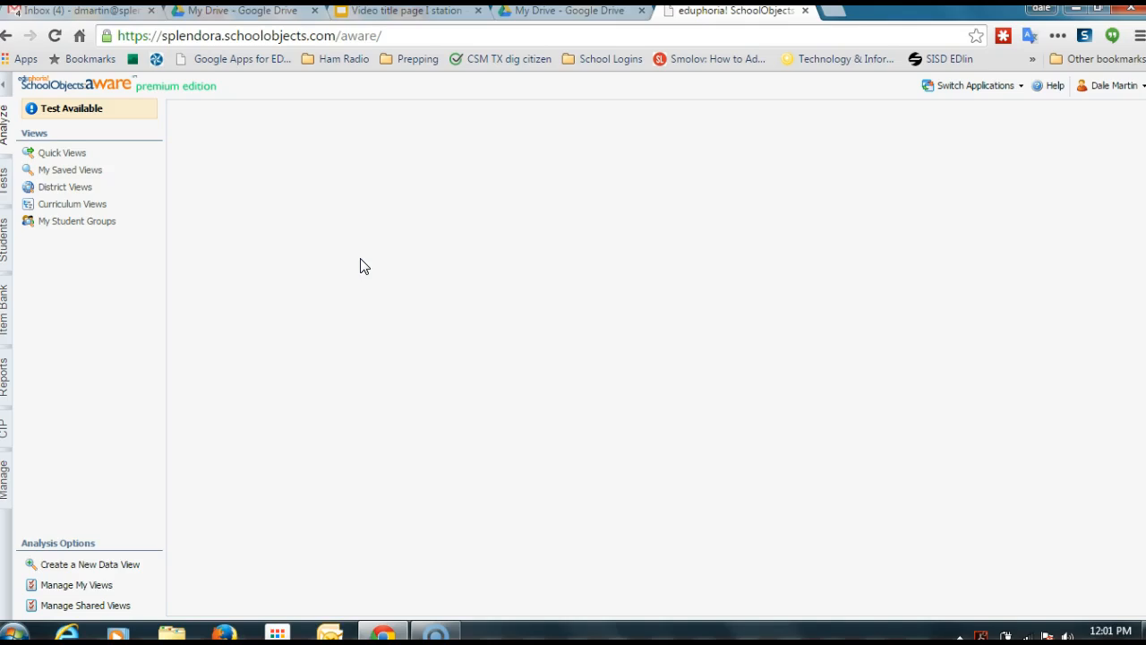
# Step: Reload the page and reopen the data view wizard
pyautogui.click(57, 36)
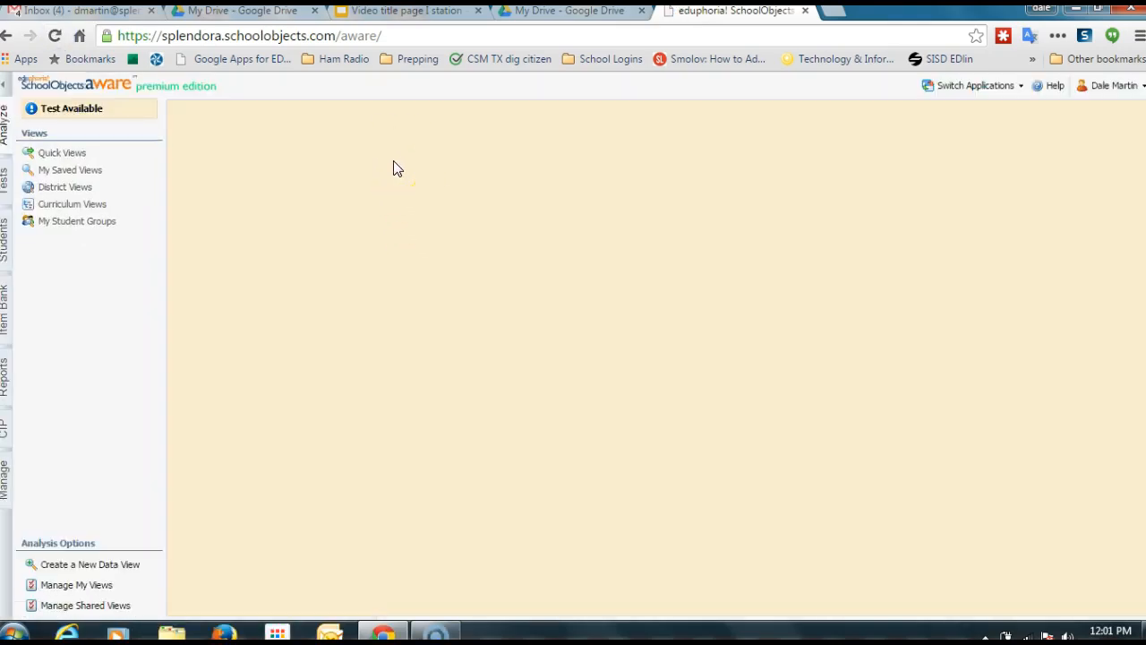
pyautogui.click(381, 231)
pyautogui.click(36, 600)
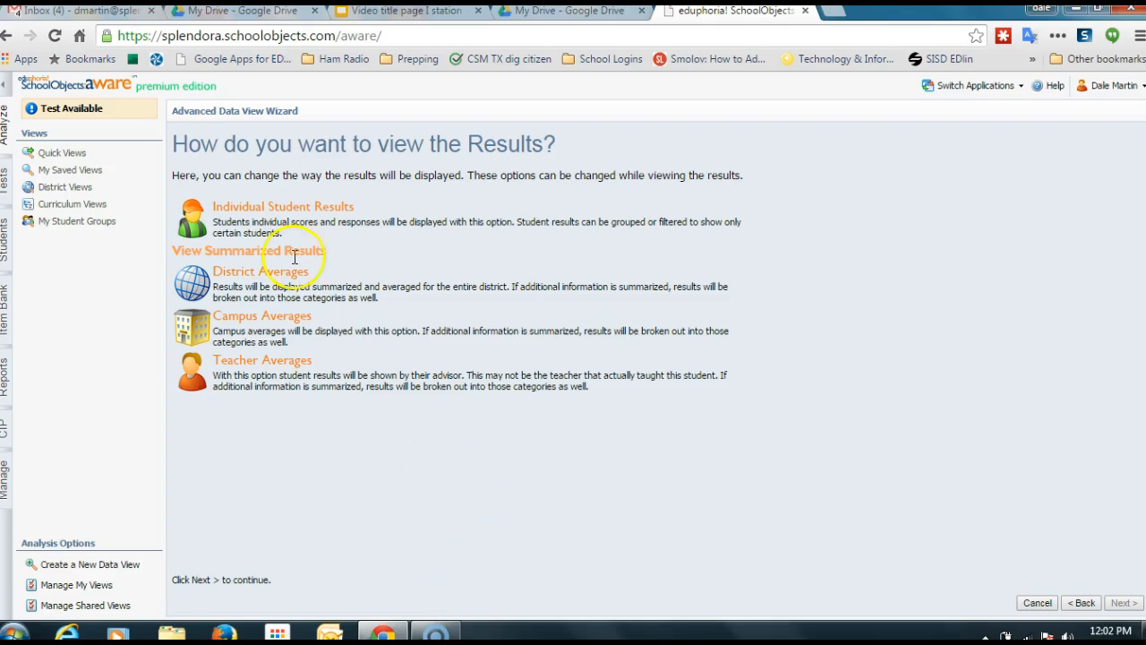
# Step: Set the results to Campus Averages based on Where Students were Administered Test, with the Learning Standards columns
pyautogui.click(233, 319)
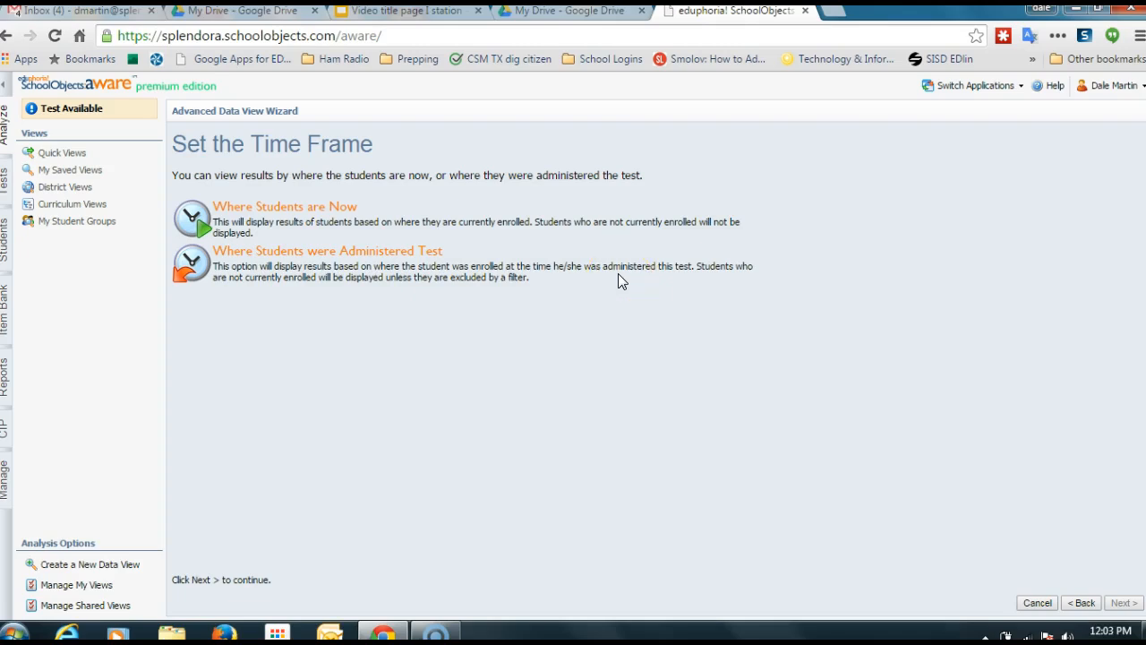
pyautogui.click(193, 263)
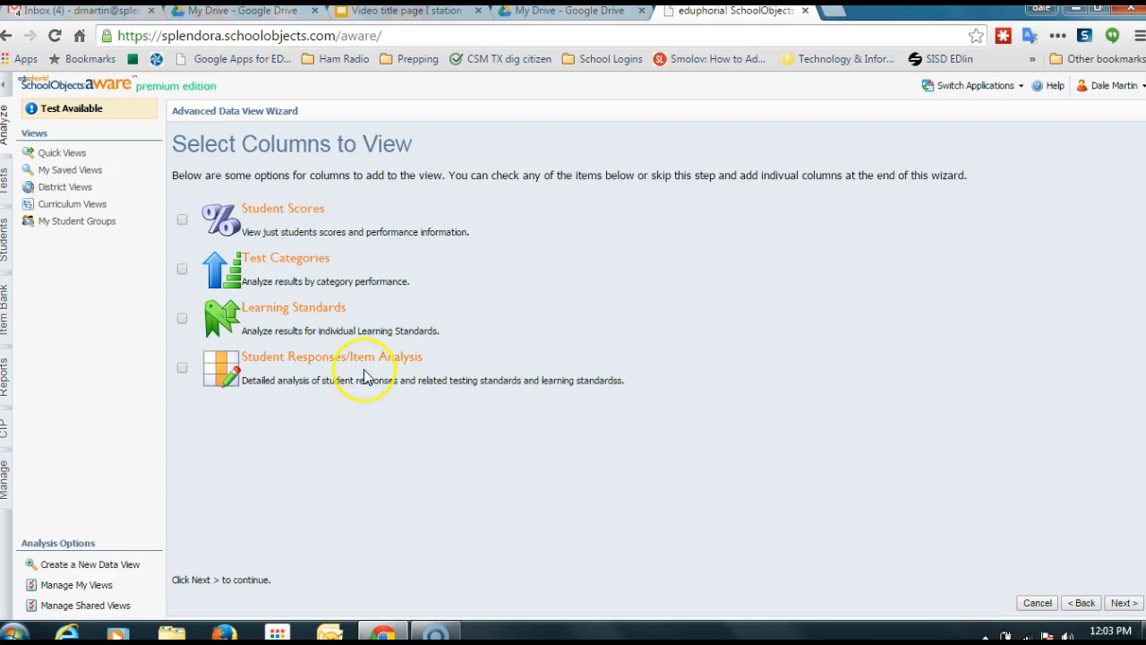
pyautogui.click(181, 318)
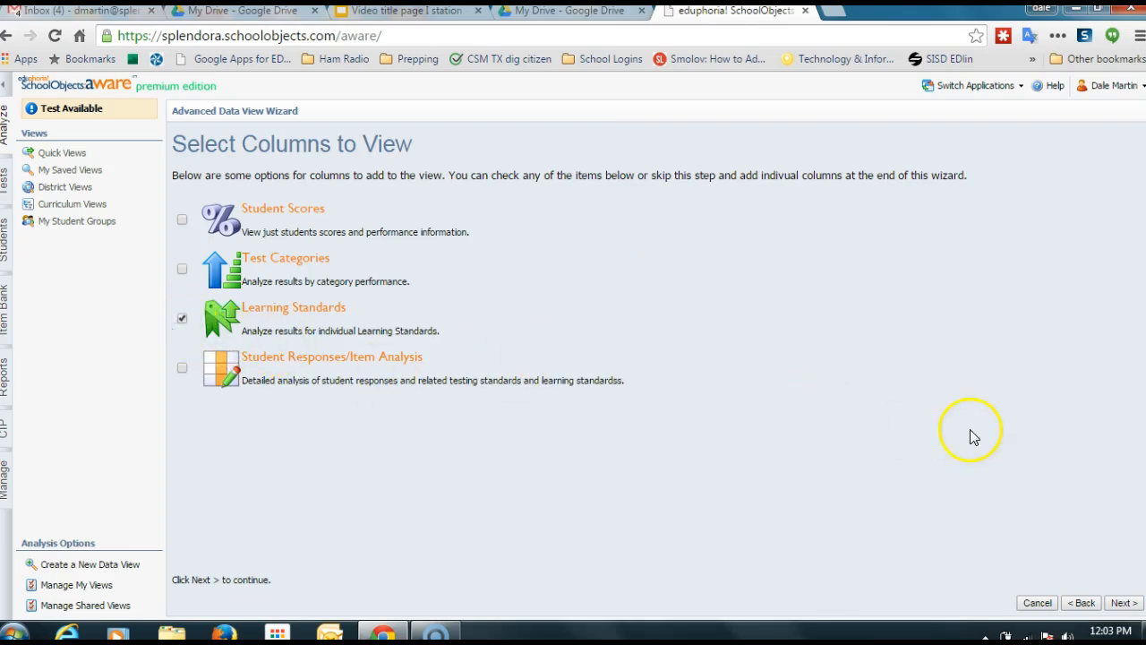
pyautogui.click(1123, 604)
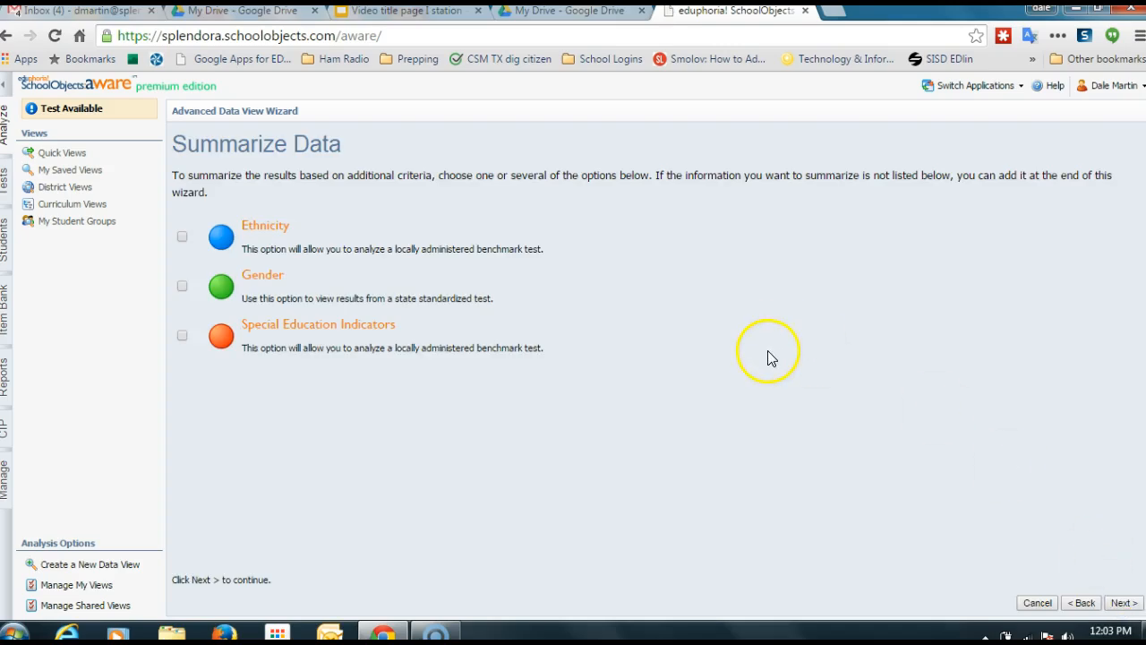
# Step: Finish the wizard without extra summary criteria and open the view for editing before viewing results
pyautogui.click(1123, 605)
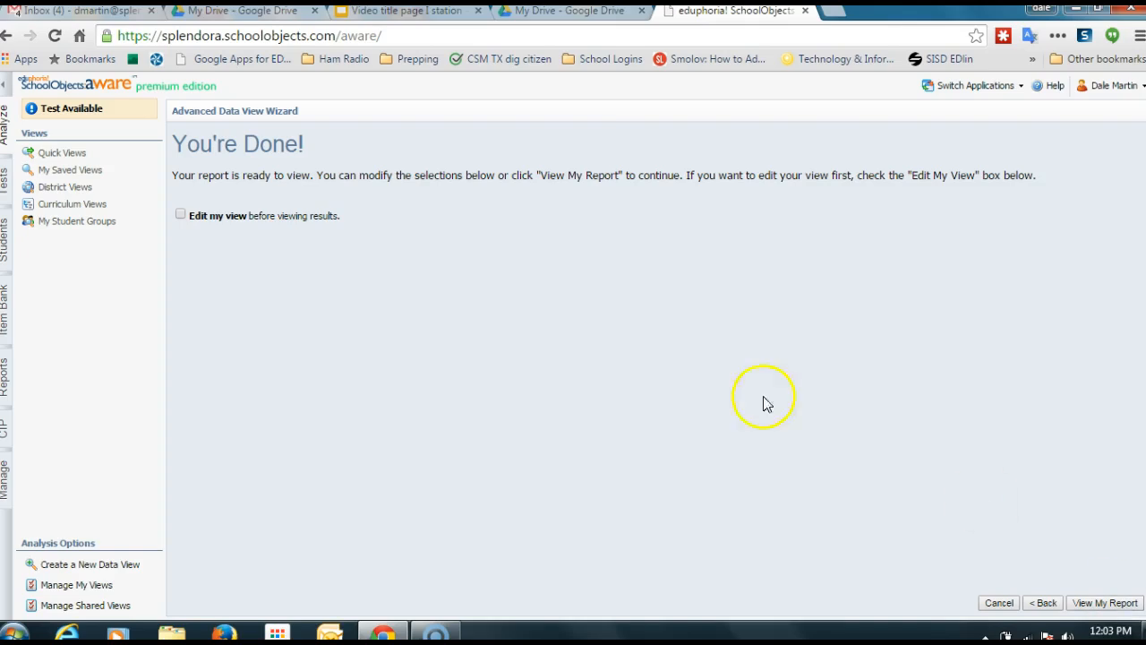
pyautogui.click(180, 214)
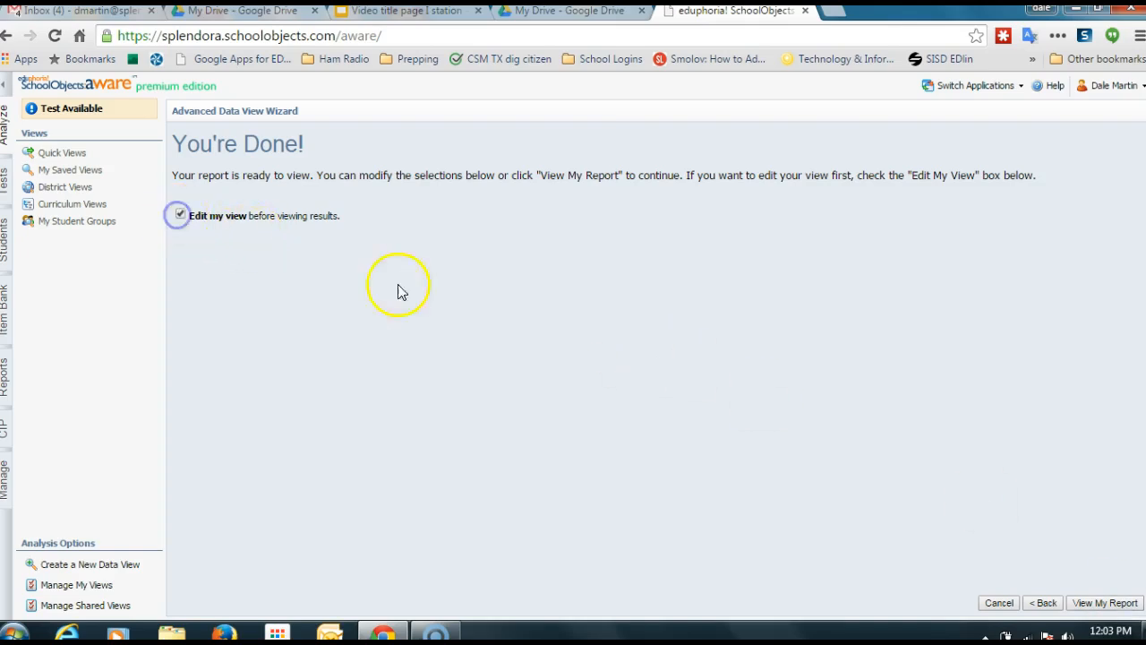
pyautogui.click(1105, 603)
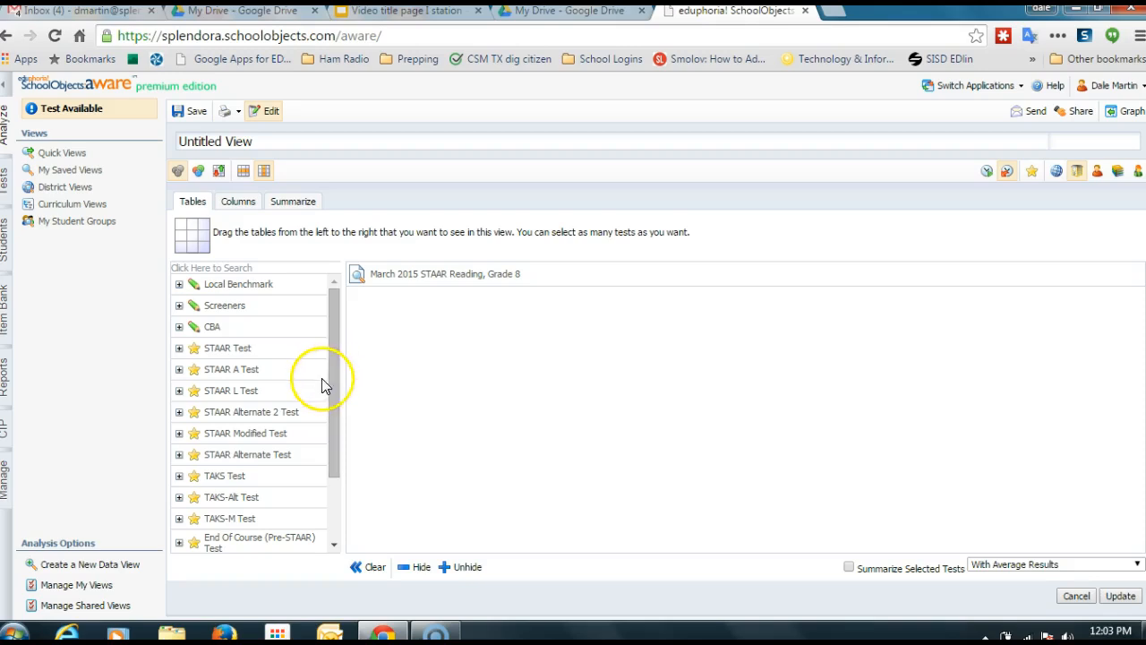
# Step: Add the April 2014 STAAR Reading, Grade 8 table to the view from the 2014 Eighth Grade tests
pyautogui.click(179, 349)
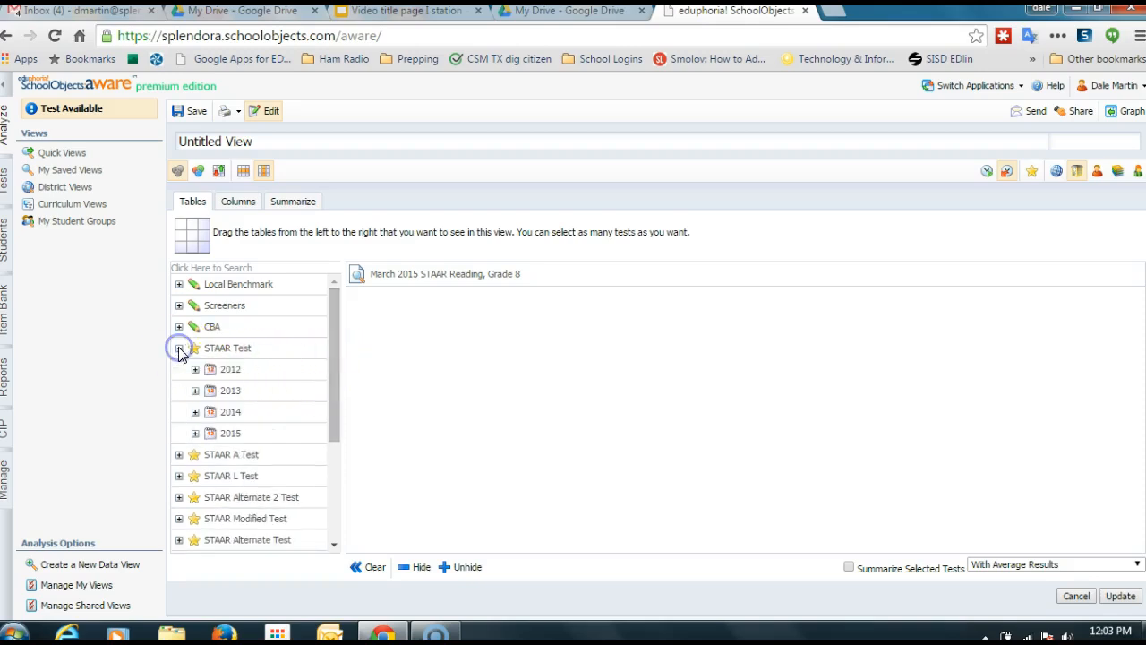
pyautogui.click(195, 412)
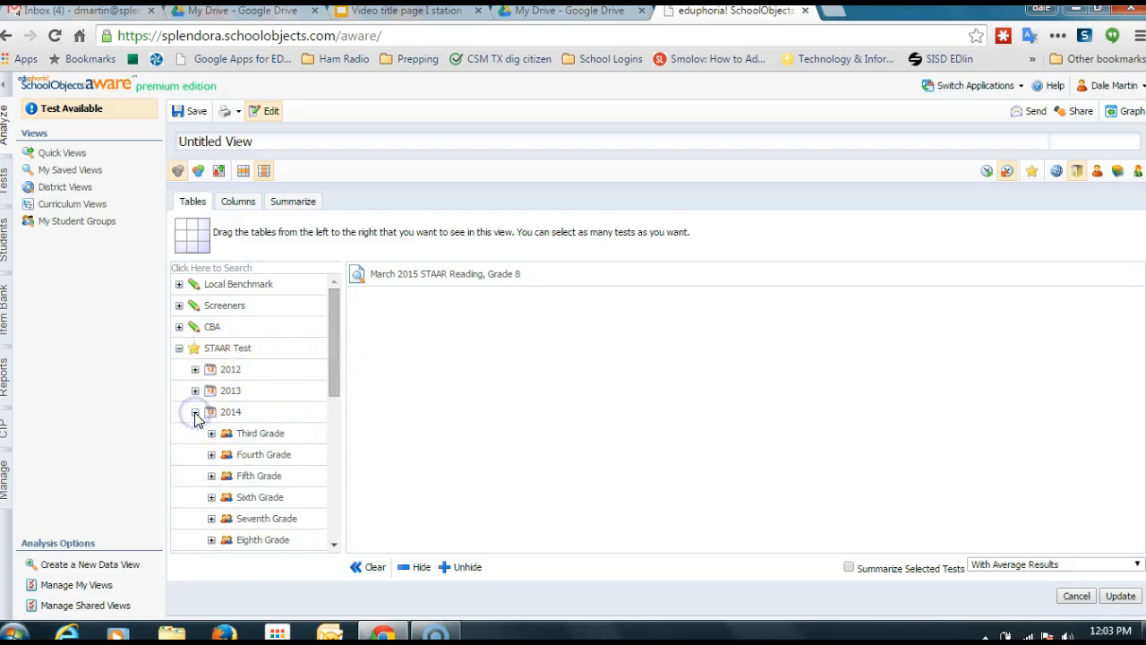
pyautogui.moveTo(334, 349); pyautogui.dragTo(328, 404)
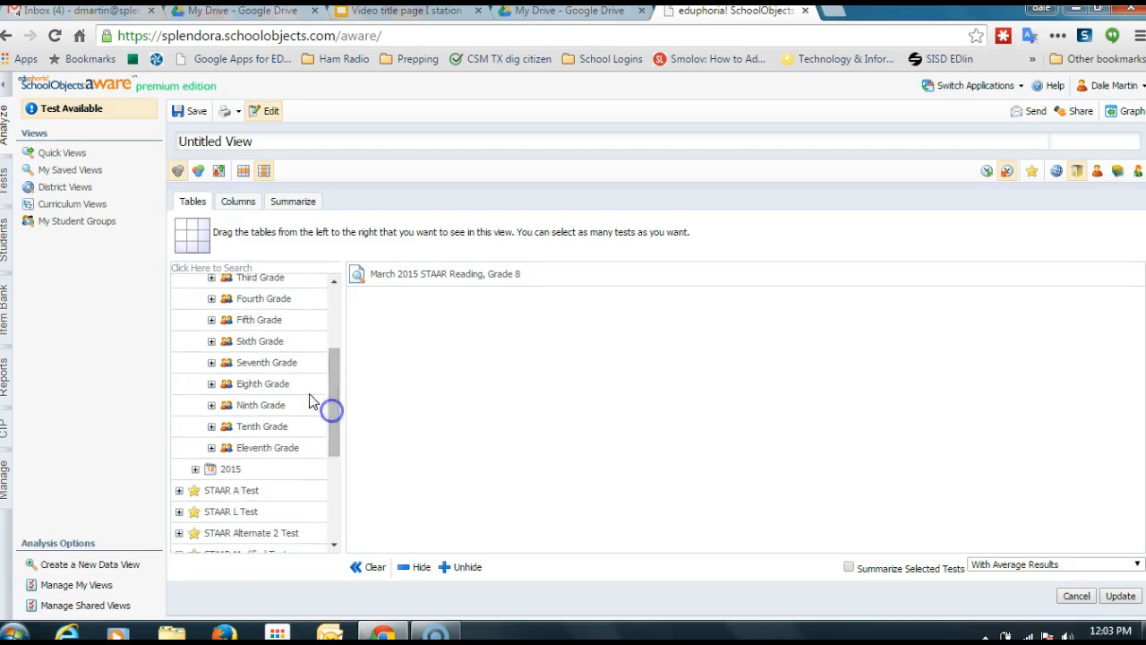
pyautogui.click(212, 385)
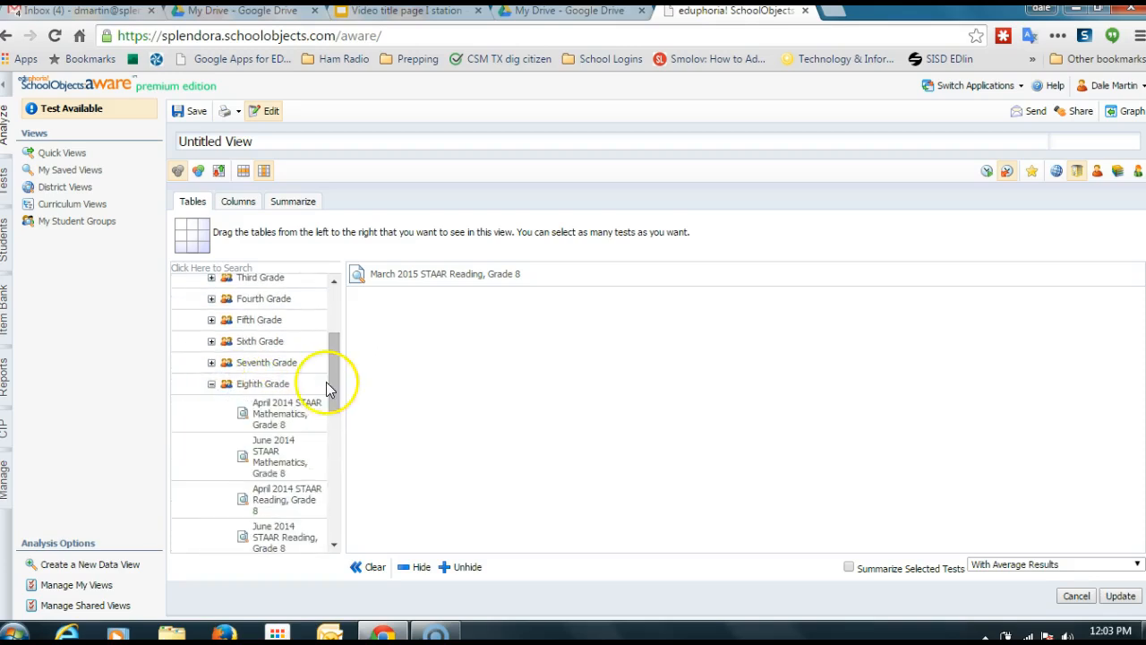
pyautogui.moveTo(332, 370); pyautogui.dragTo(332, 403)
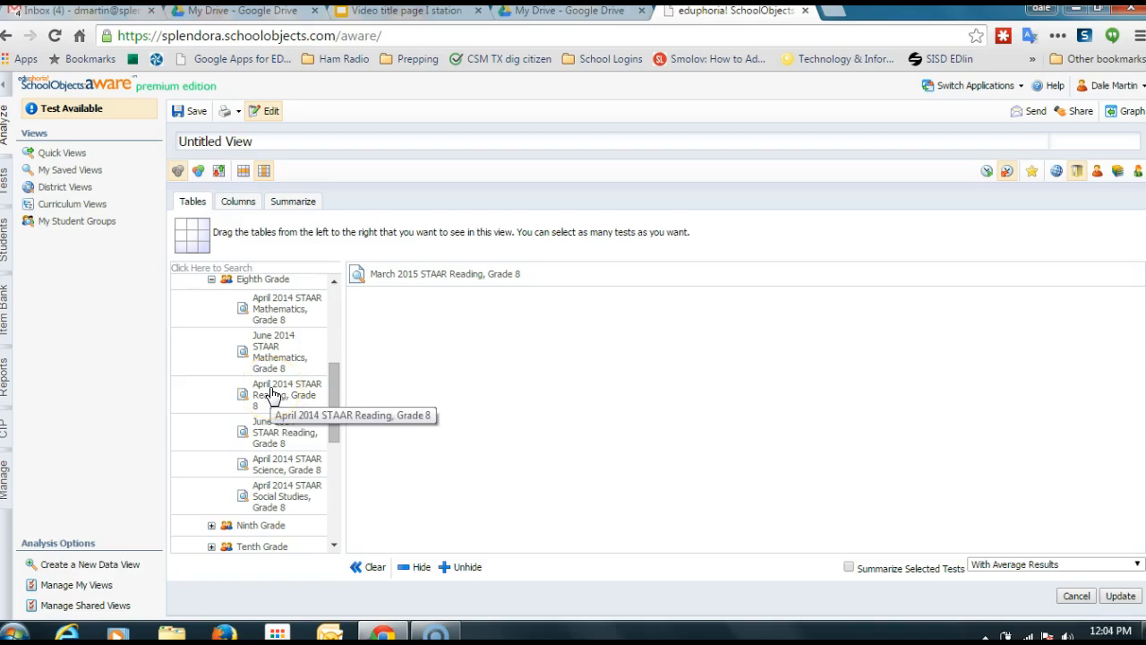
pyautogui.moveTo(273, 395); pyautogui.dragTo(372, 304)
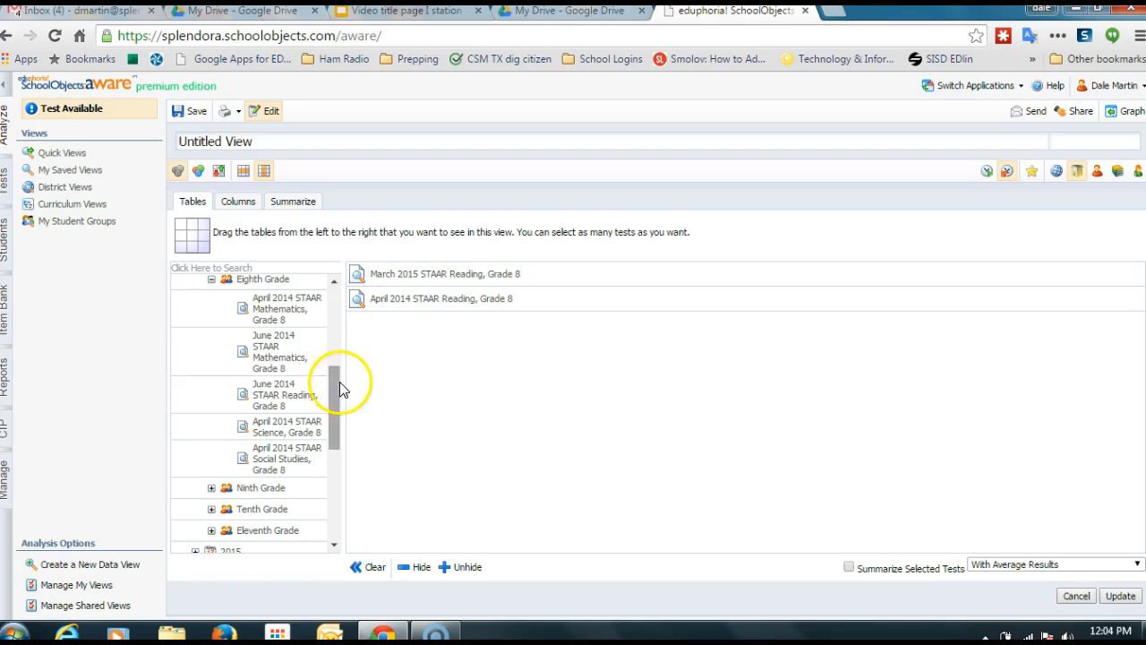
# Step: Add the April 2013 STAAR Reading, Grade 8 table to the view from the 2013 Eighth Grade tests
pyautogui.moveTo(332, 394); pyautogui.dragTo(337, 320)
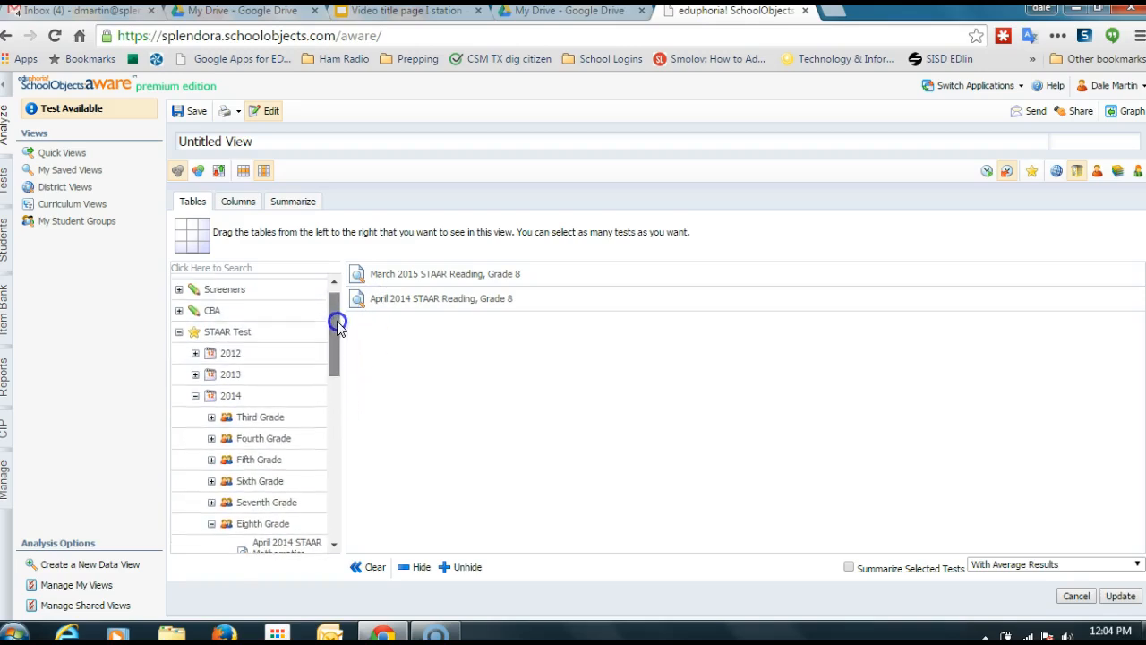
pyautogui.click(195, 374)
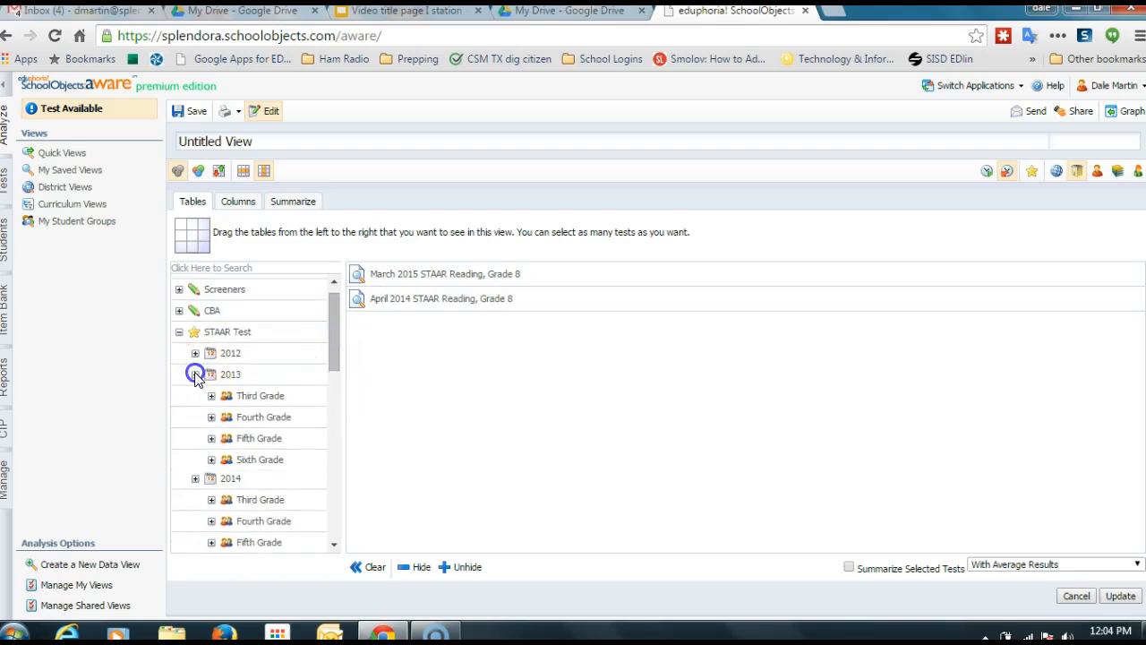
pyautogui.moveTo(331, 343); pyautogui.dragTo(383, 337)
pyautogui.click(211, 399)
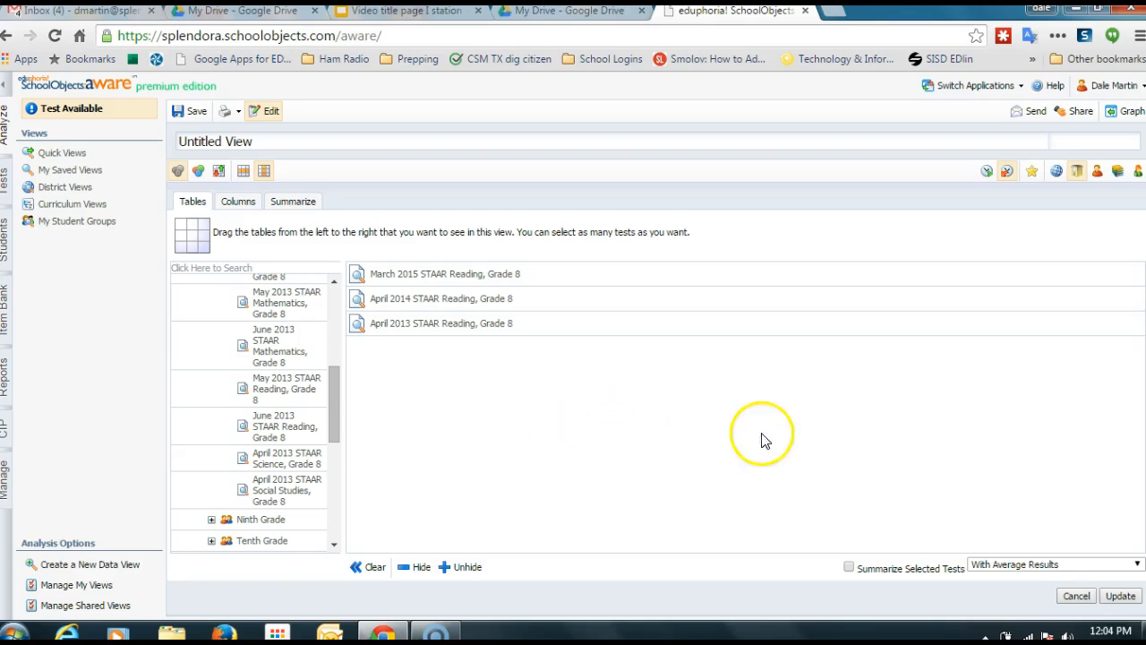
# Step: Summarize the selected tests For Longitudinal Analysis, Looking Back, and turn on the view's colored-circles display option
pyautogui.moveTo(868, 462); pyautogui.dragTo(920, 540)
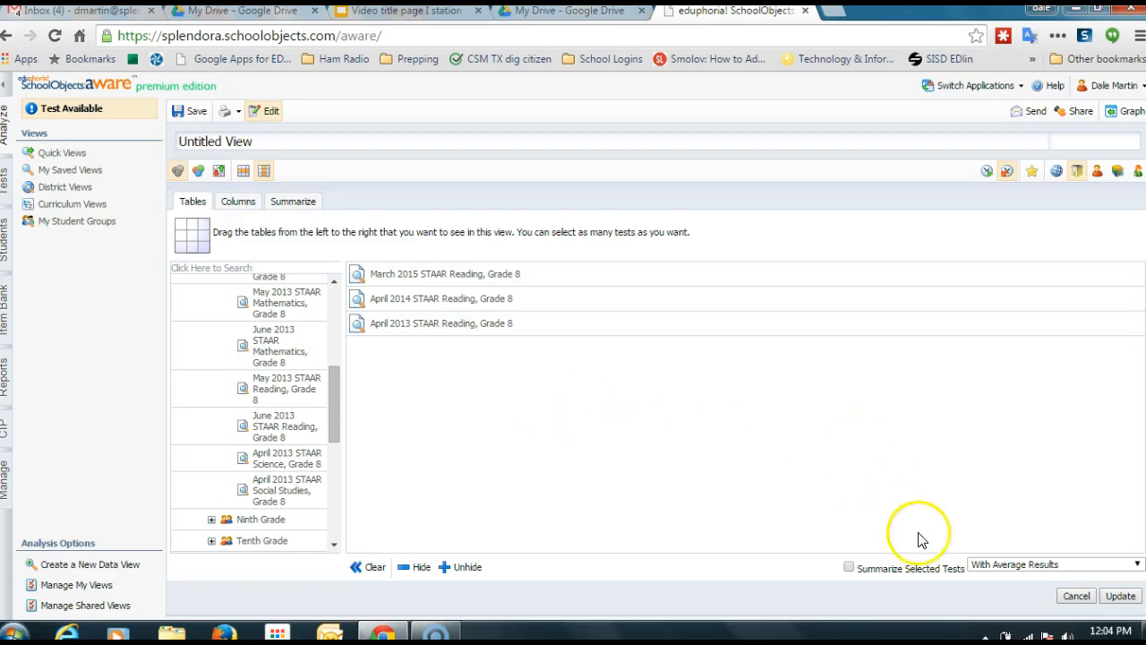
pyautogui.click(849, 567)
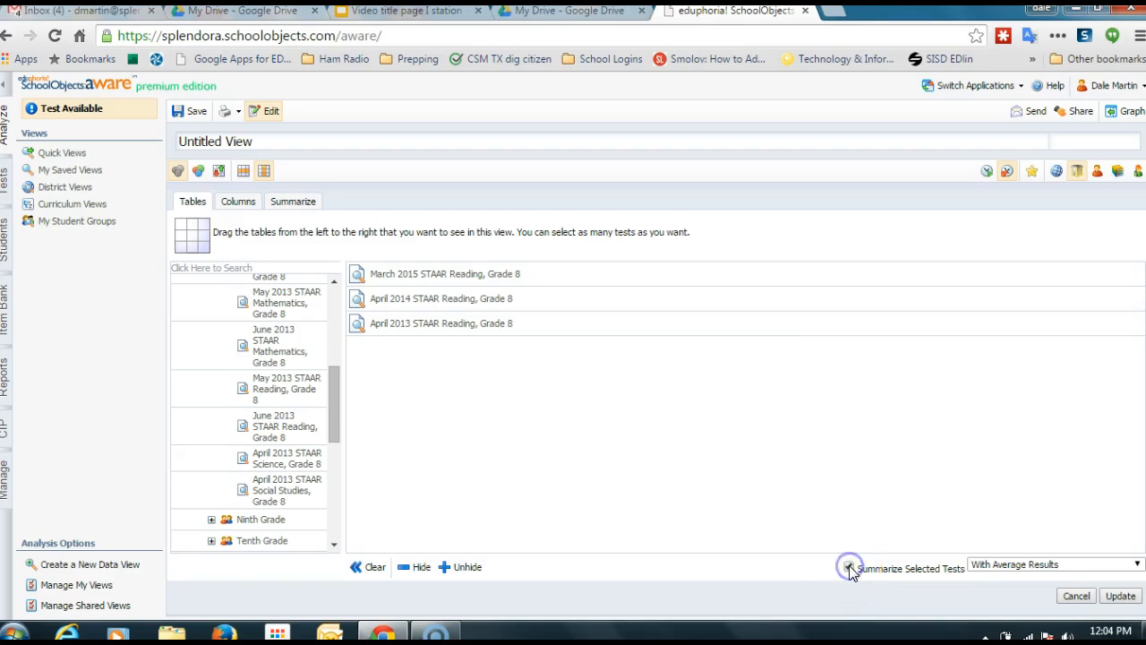
pyautogui.click(1091, 564)
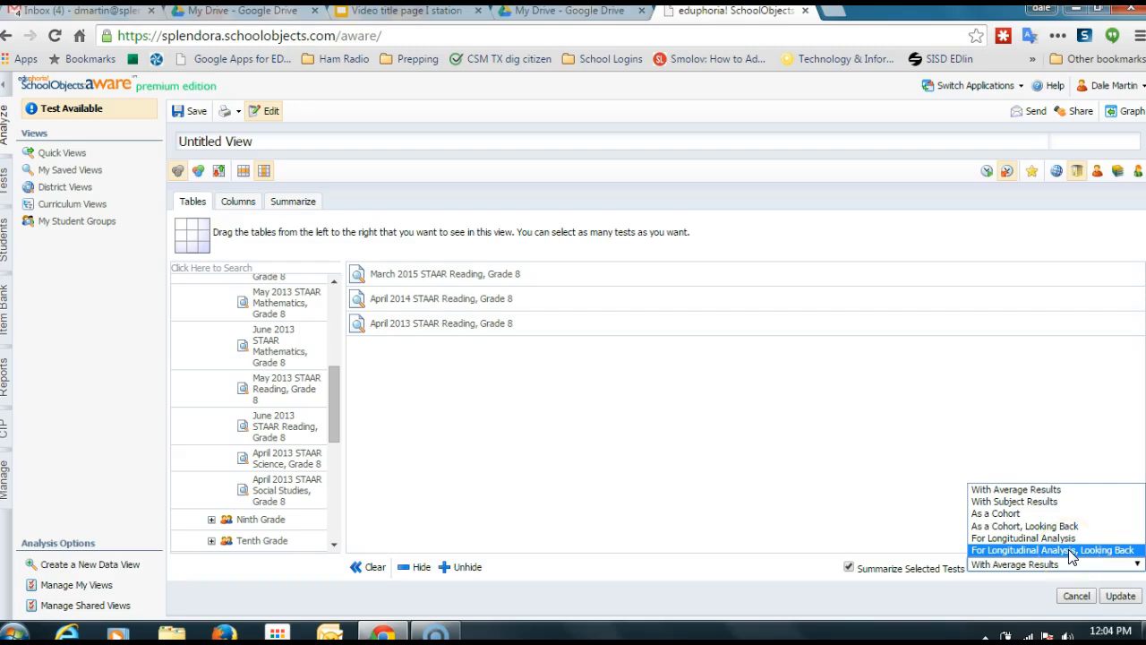
pyautogui.click(1071, 555)
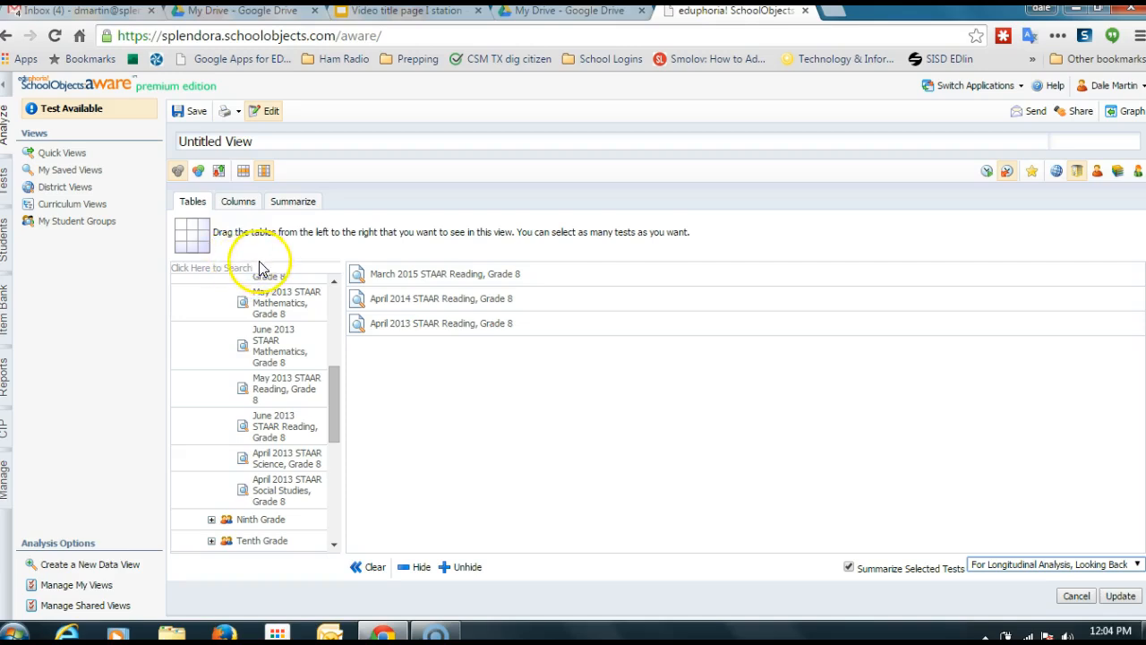
pyautogui.click(200, 171)
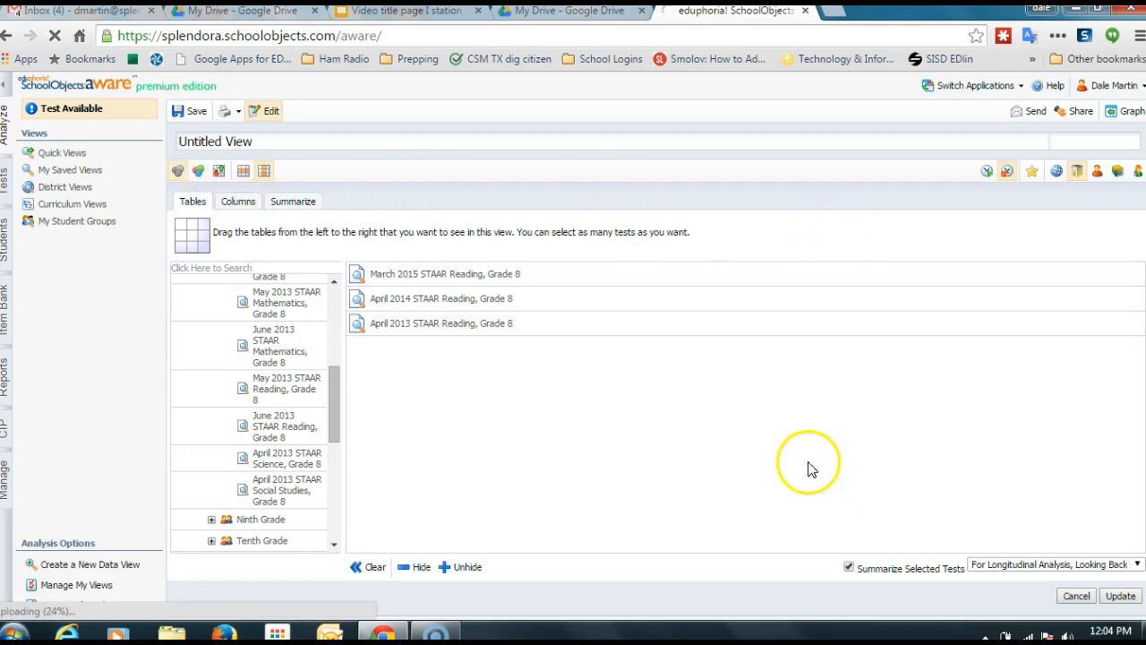
# Step: Title the view "8th Grade Three Year Reading STAAR Standard Analysis" and save it
pyautogui.click(260, 141)
pyautogui.moveTo(260, 140); pyautogui.dragTo(167, 140)
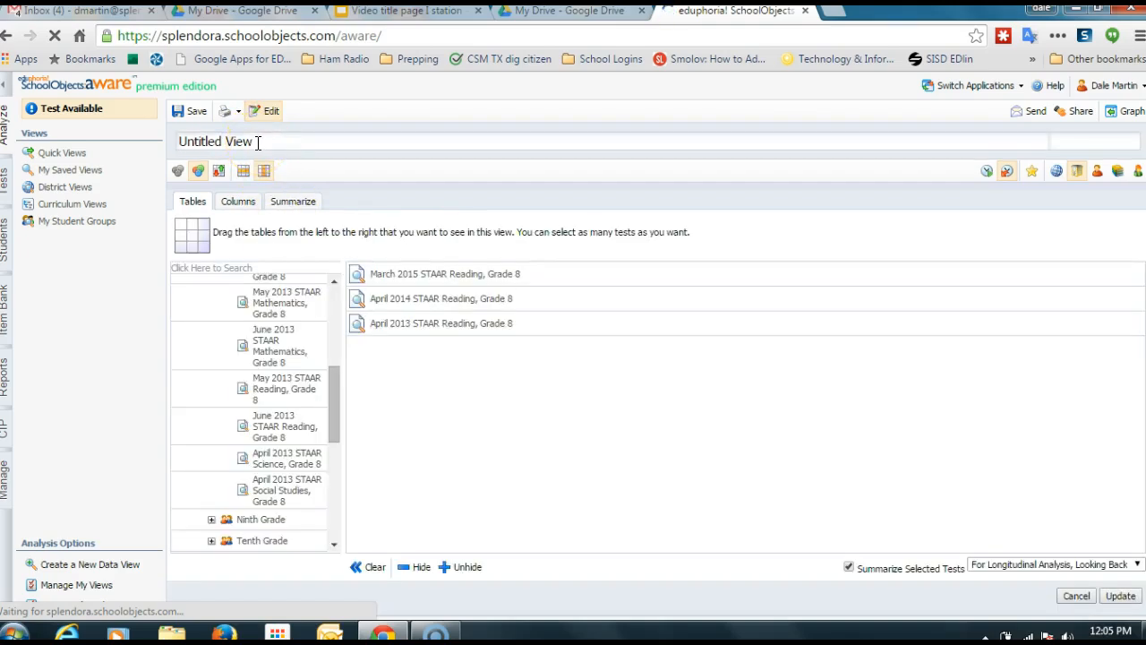
pyautogui.click(262, 140)
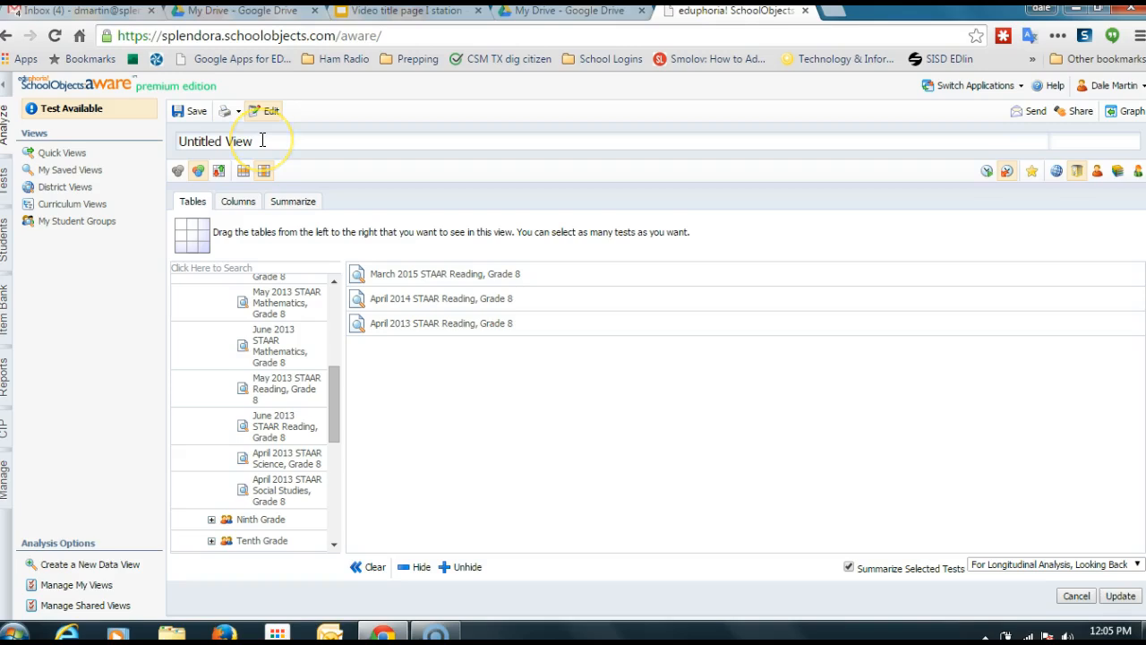
pyautogui.moveTo(263, 141); pyautogui.dragTo(171, 140)
pyautogui.write('8th Grade Three Year Reading STAAR Standard Analysis')
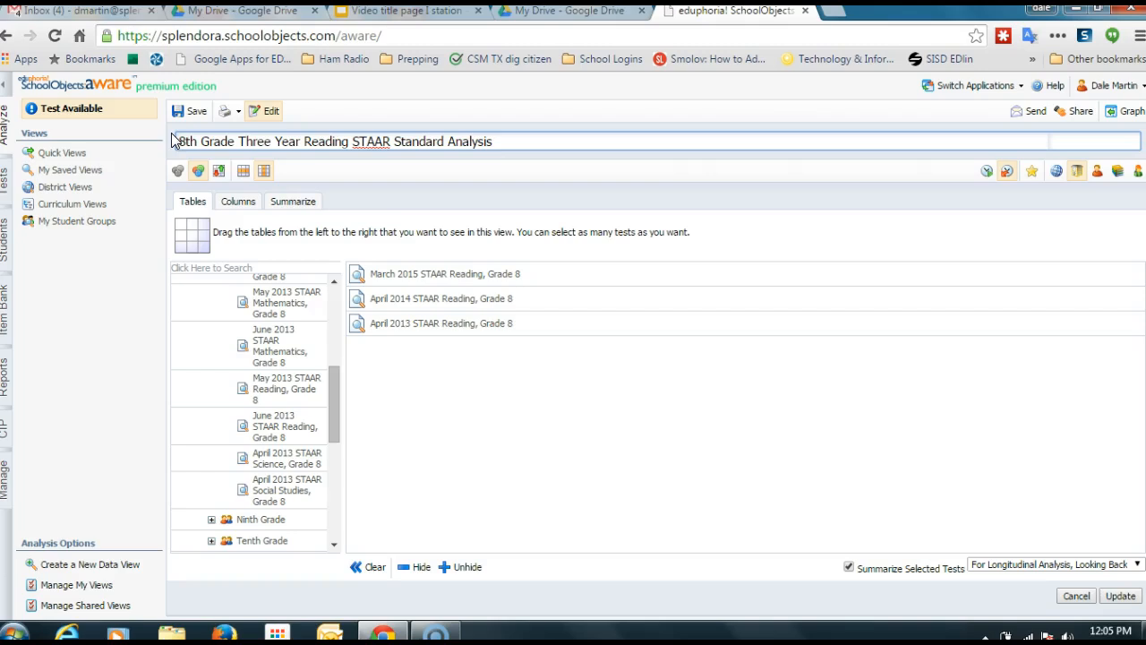
pyautogui.click(186, 116)
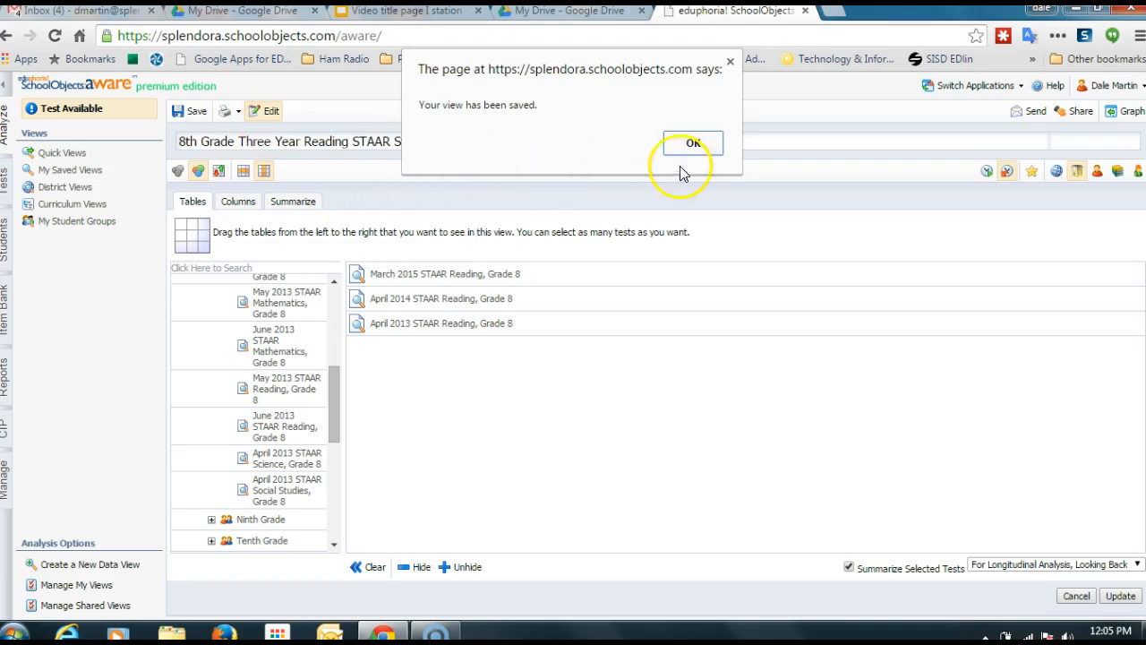
pyautogui.click(691, 143)
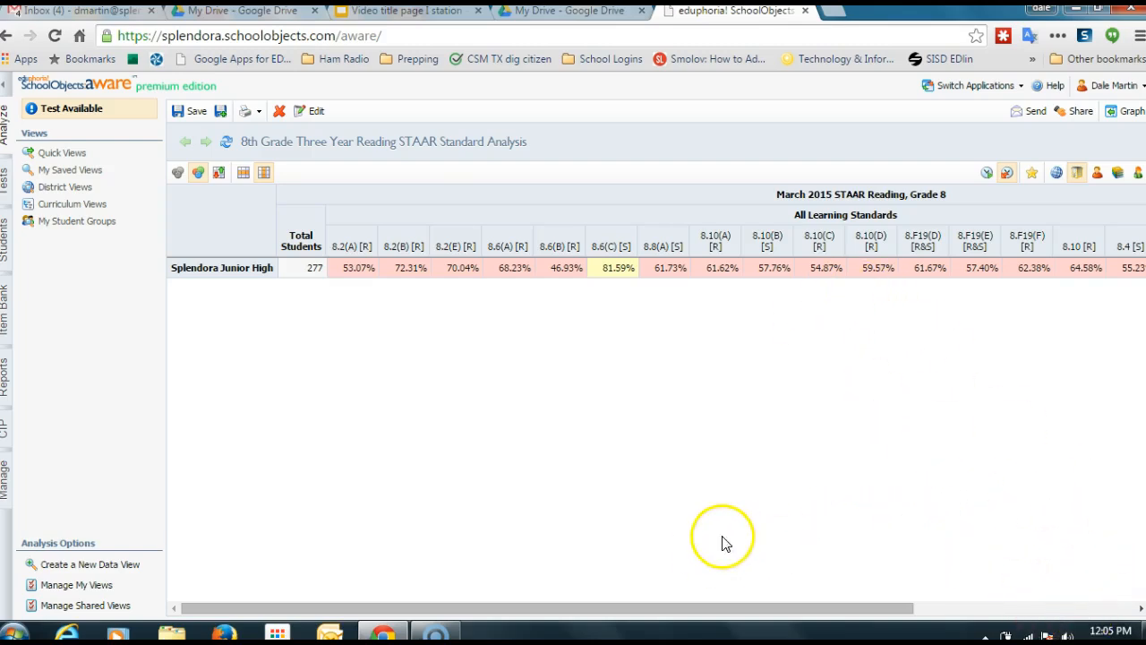
# Step: Reopen the saved view for editing and add the April 2014 STAAR Reading, Grade 8 table from the STAAR Test 2014 Eighth Grade group
pyautogui.moveTo(557, 614); pyautogui.dragTo(387, 582)
pyautogui.click(398, 549)
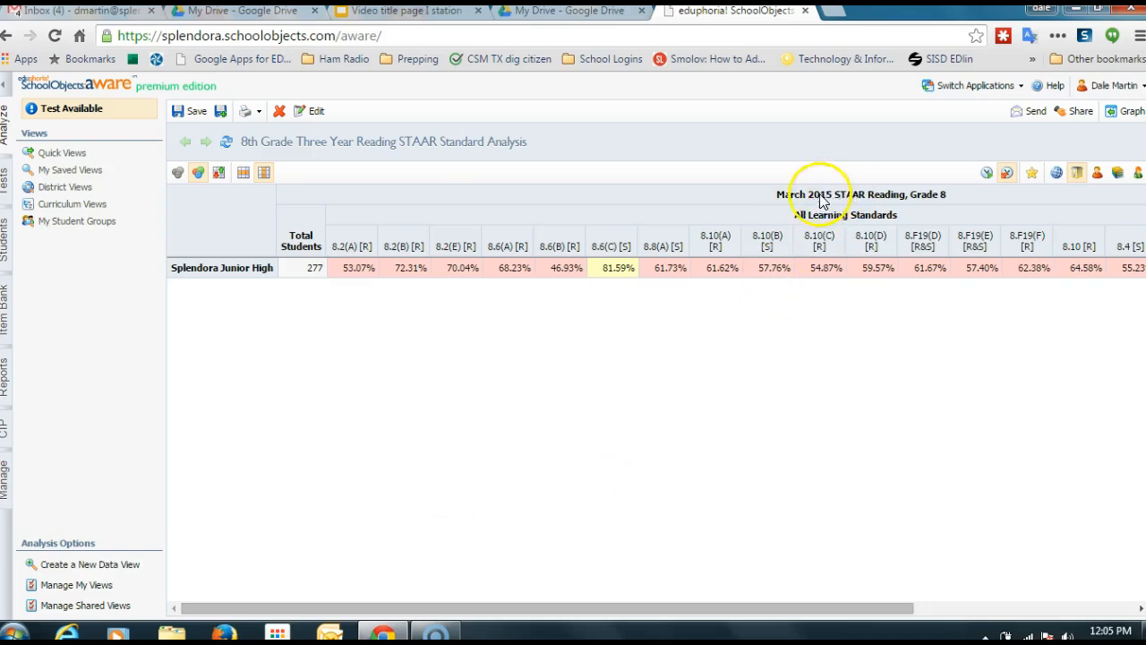
pyautogui.moveTo(494, 603); pyautogui.dragTo(507, 543)
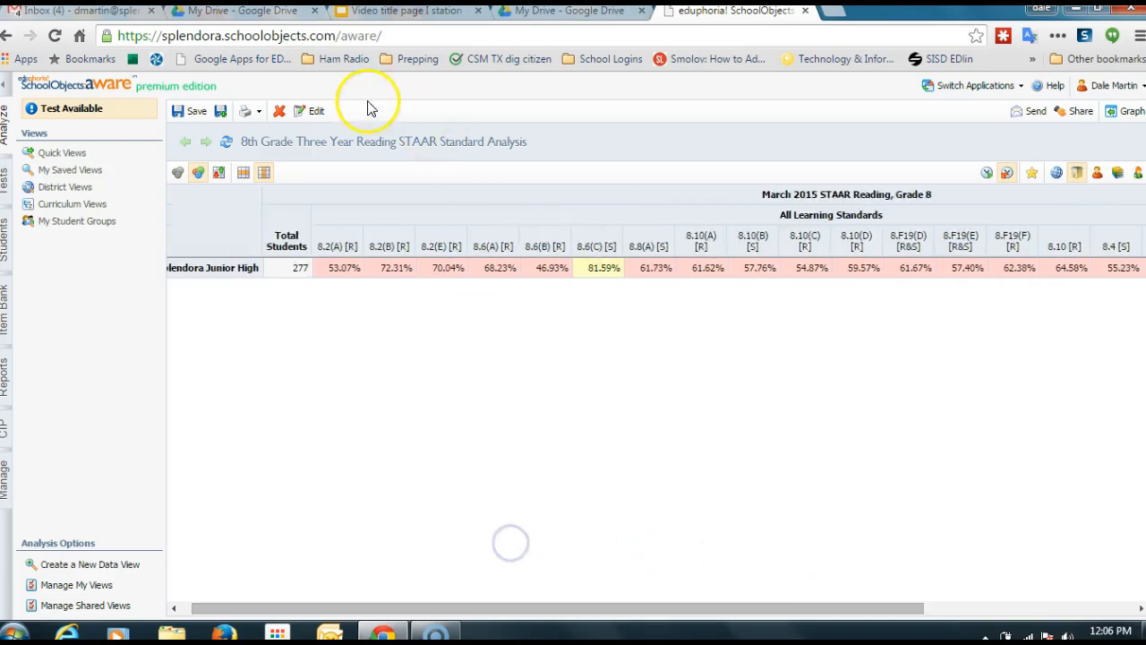
pyautogui.click(313, 114)
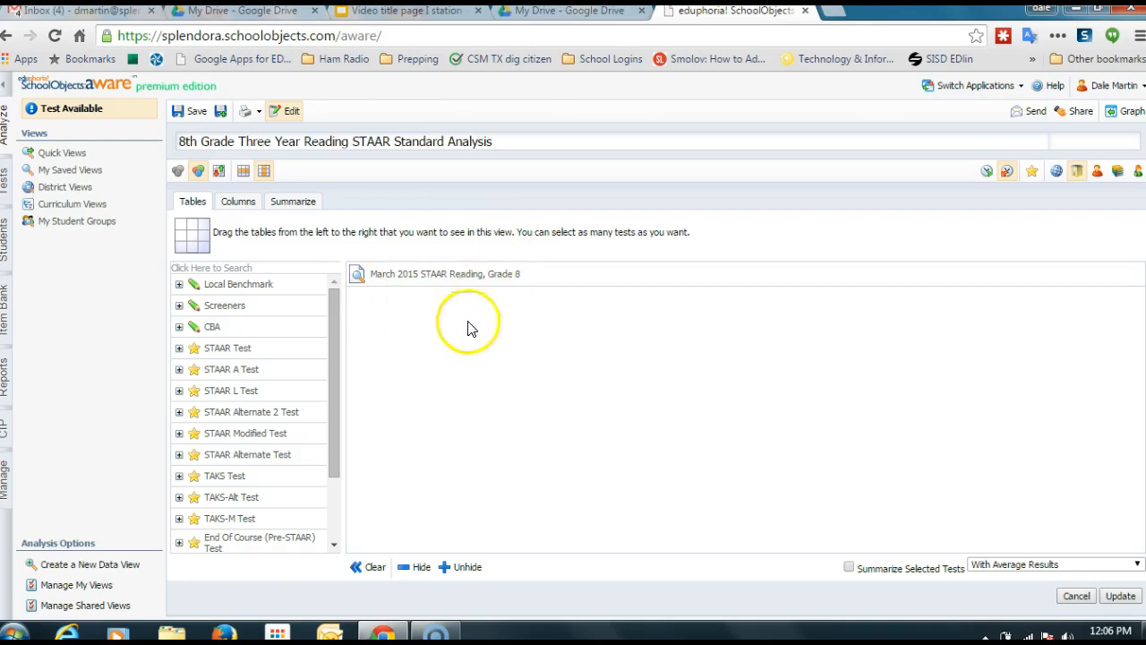
pyautogui.click(179, 348)
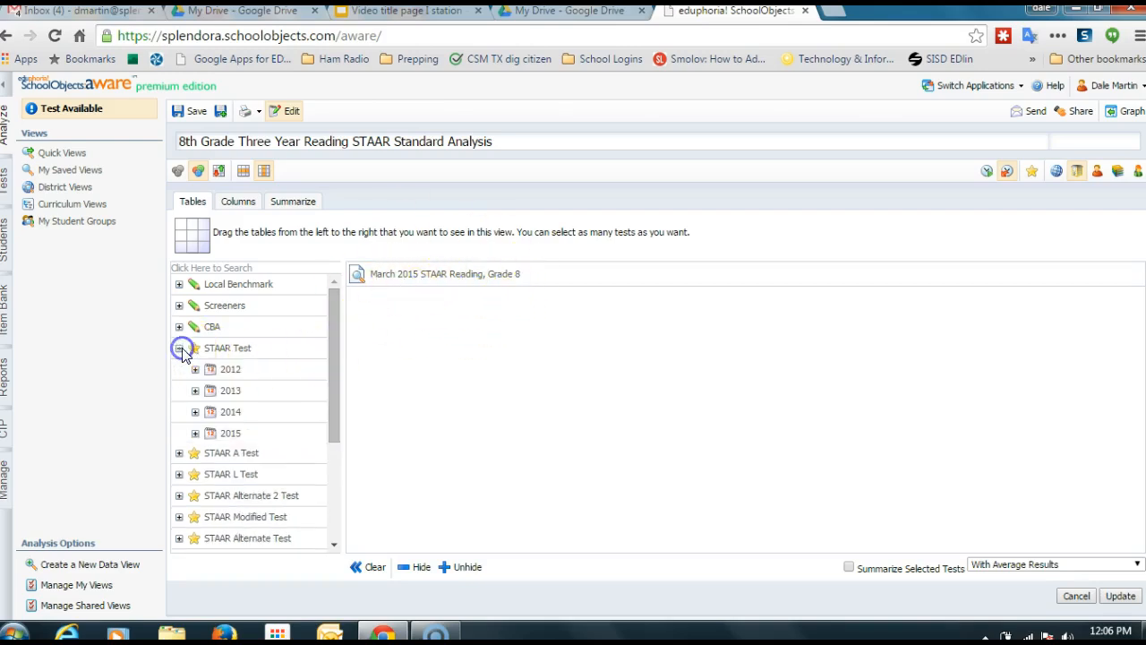
pyautogui.click(195, 412)
pyautogui.moveTo(333, 390); pyautogui.dragTo(331, 428)
pyautogui.click(265, 395)
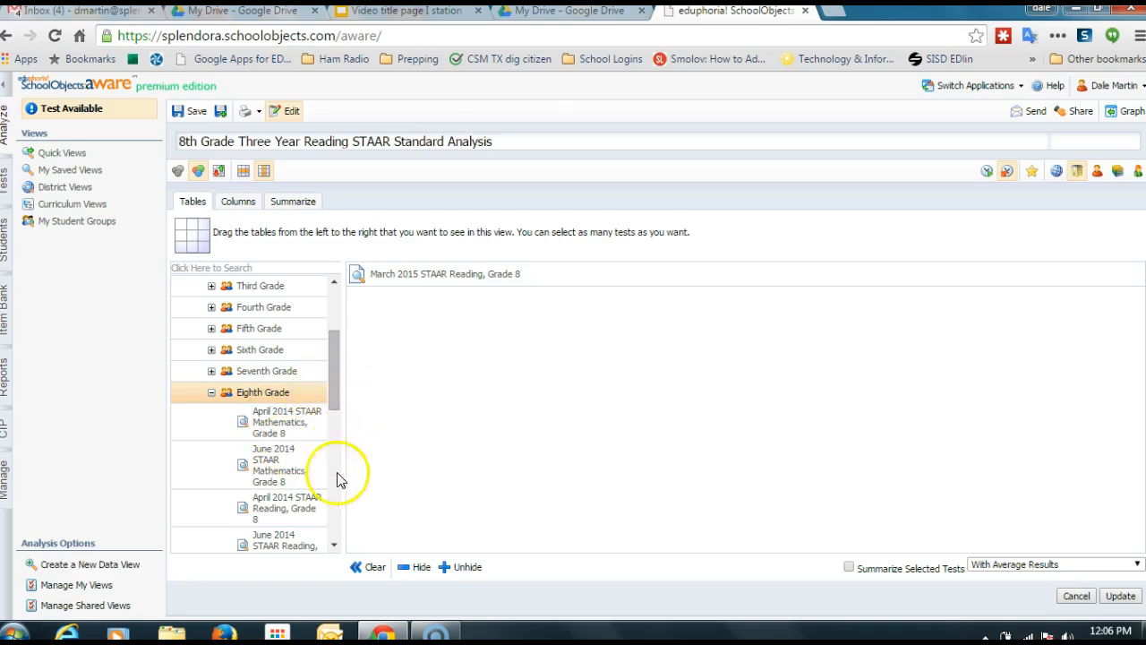
pyautogui.moveTo(258, 508); pyautogui.dragTo(394, 316)
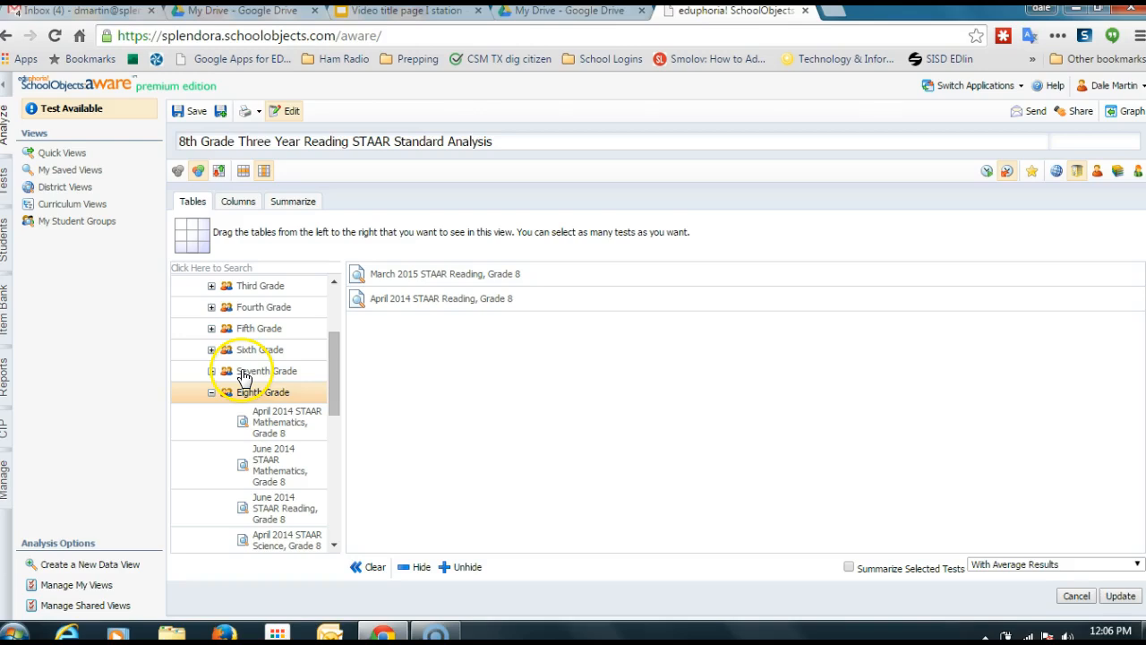
# Step: Add the April 2013 STAAR Reading, Grade 8 table to the saved view from the STAAR Test 2013 Eighth Grade group
pyautogui.moveTo(333, 356); pyautogui.dragTo(336, 324)
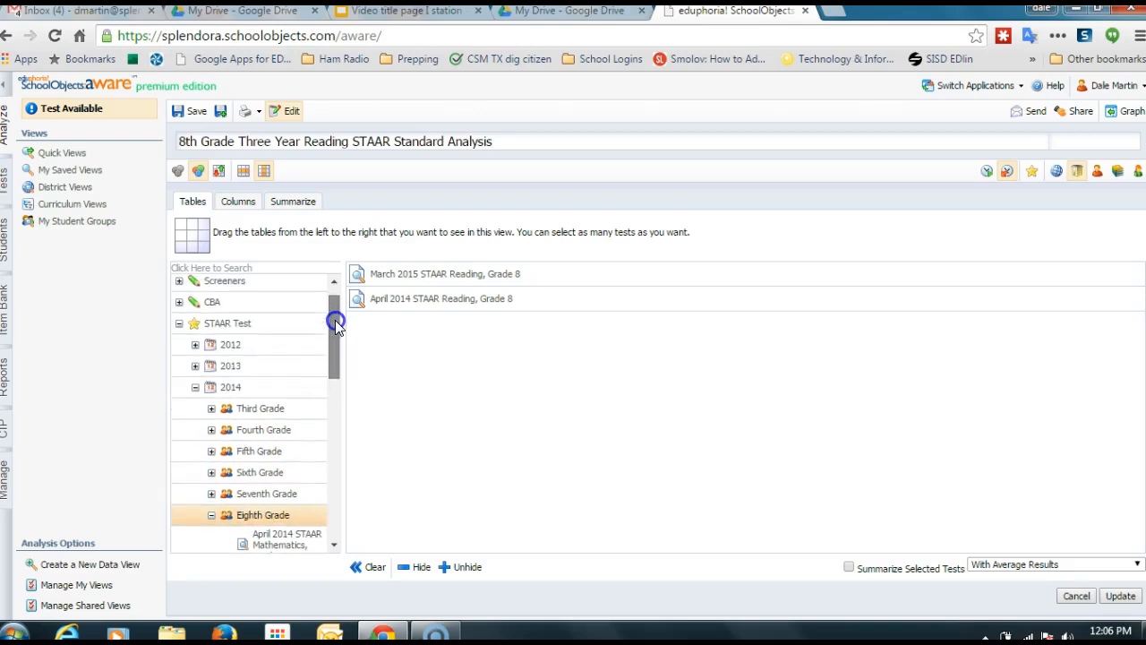
pyautogui.doubleClick(228, 387)
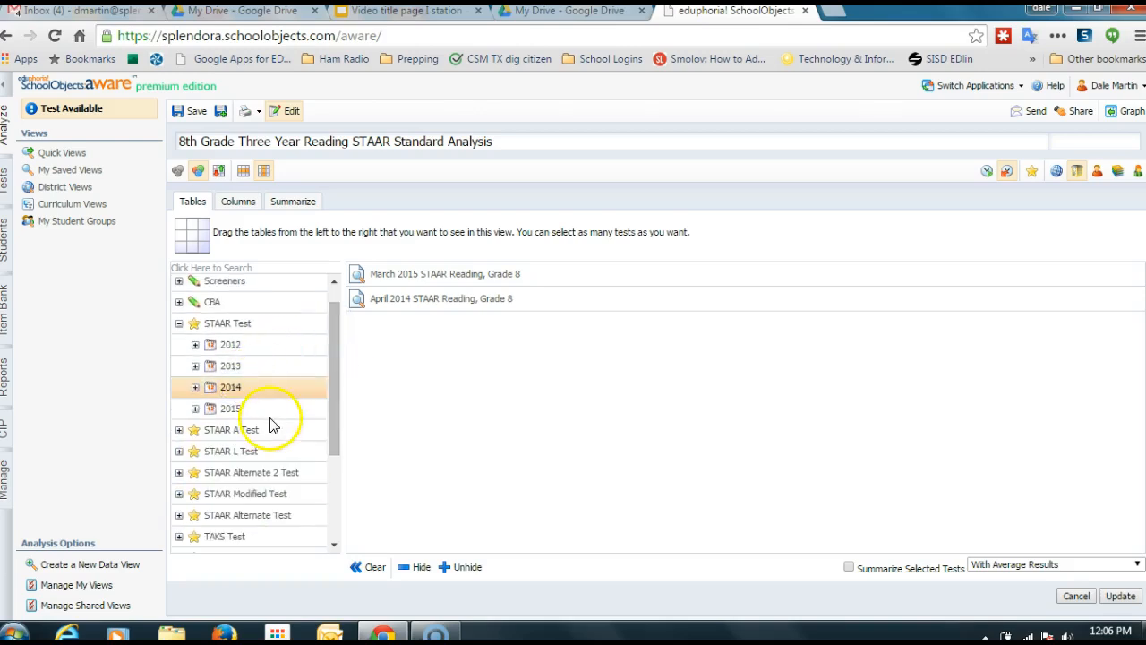
pyautogui.click(196, 388)
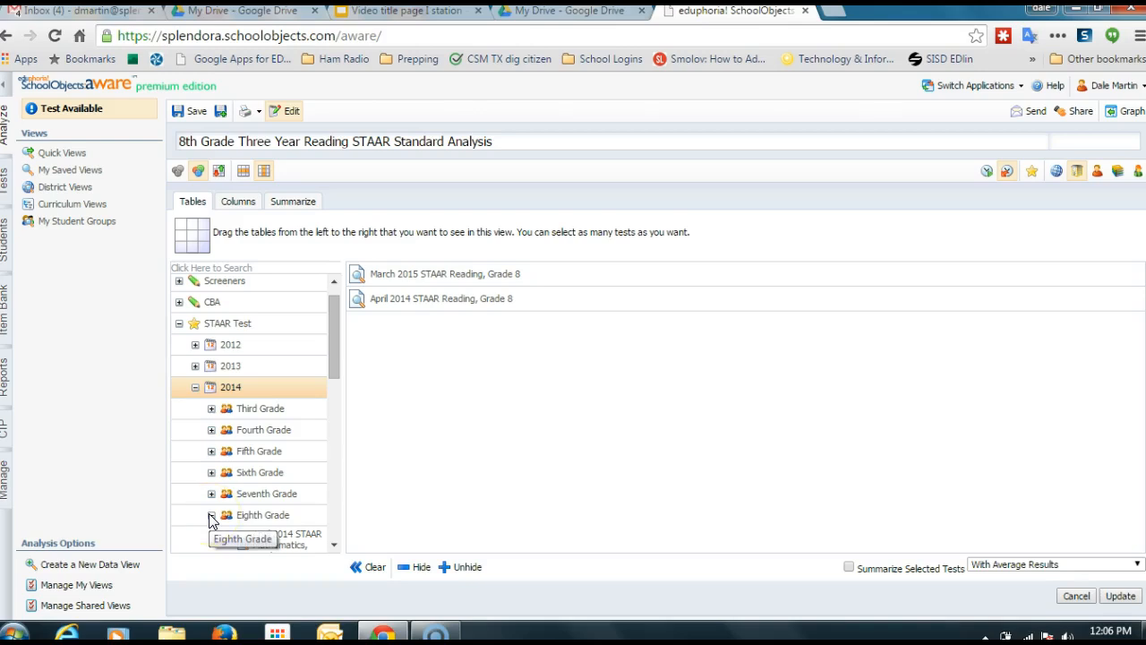
pyautogui.click(196, 365)
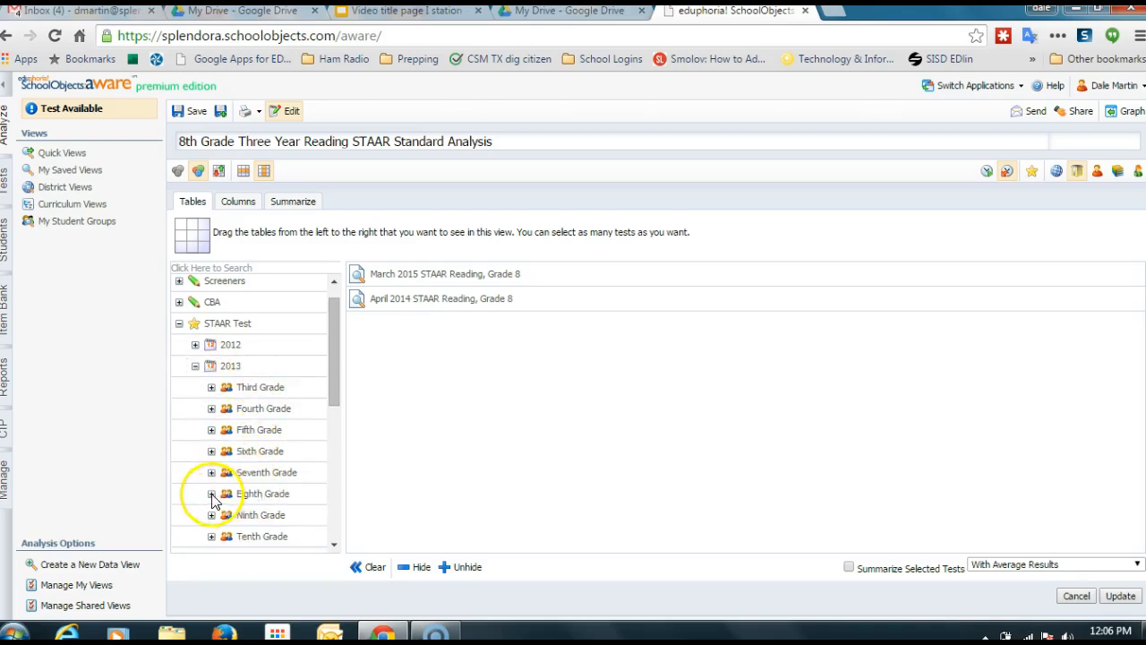
pyautogui.click(211, 494)
pyautogui.moveTo(333, 351); pyautogui.dragTo(332, 397)
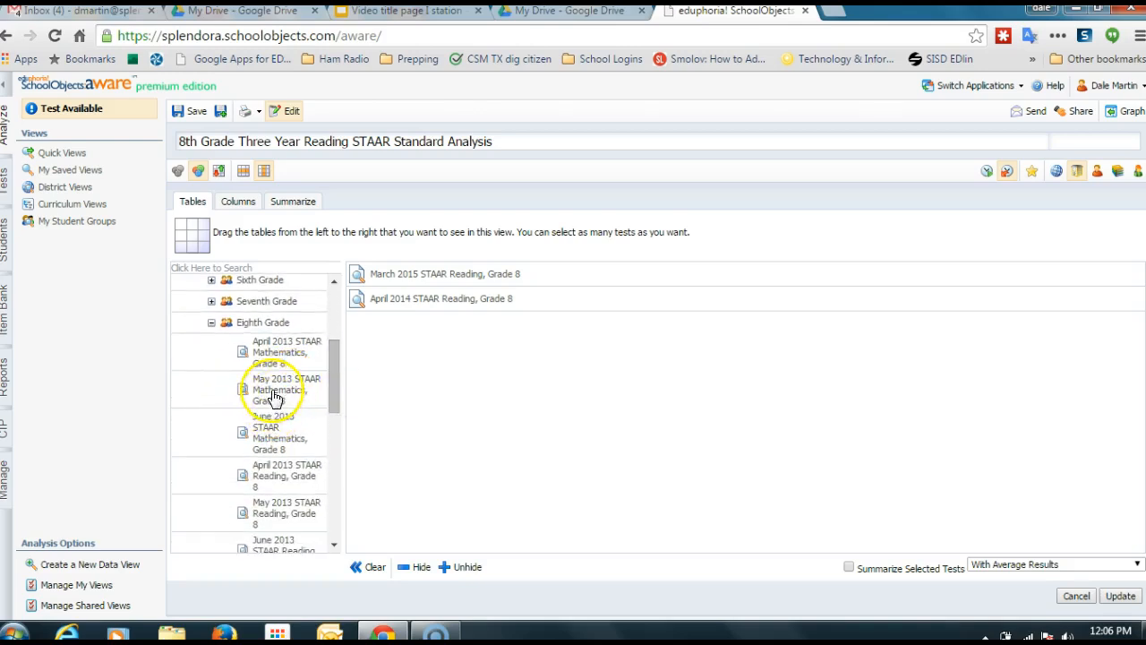
pyautogui.moveTo(299, 478); pyautogui.dragTo(383, 335)
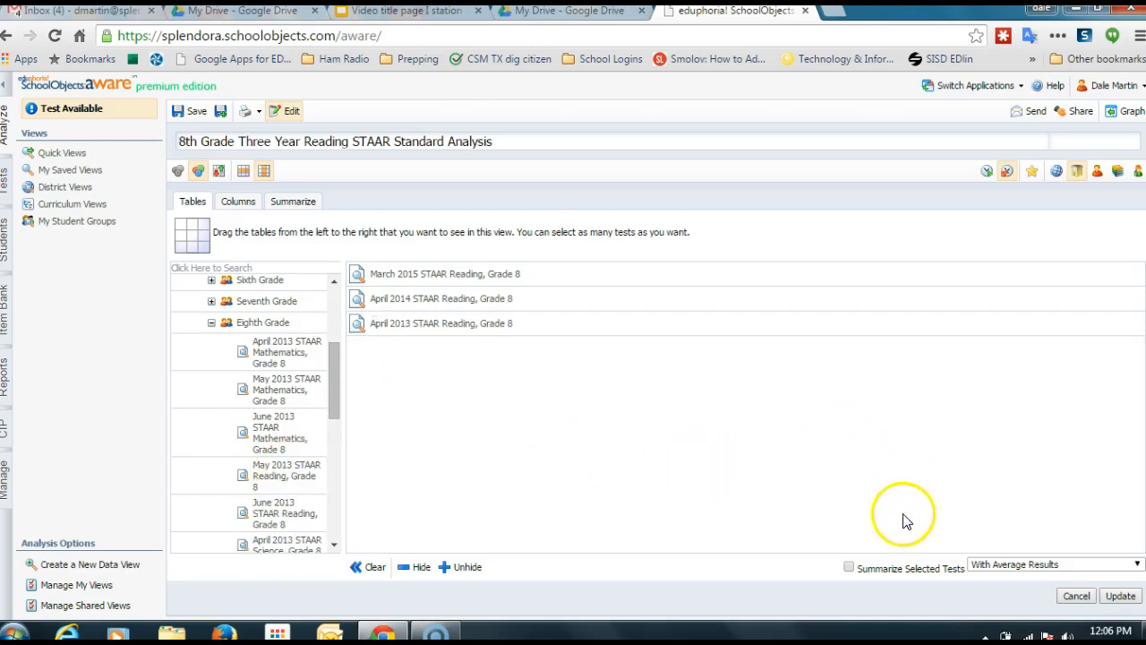
# Step: Turn on summarizing of the selected tests with For Longitudinal Analysis, Looking Back, and update the view
pyautogui.click(850, 567)
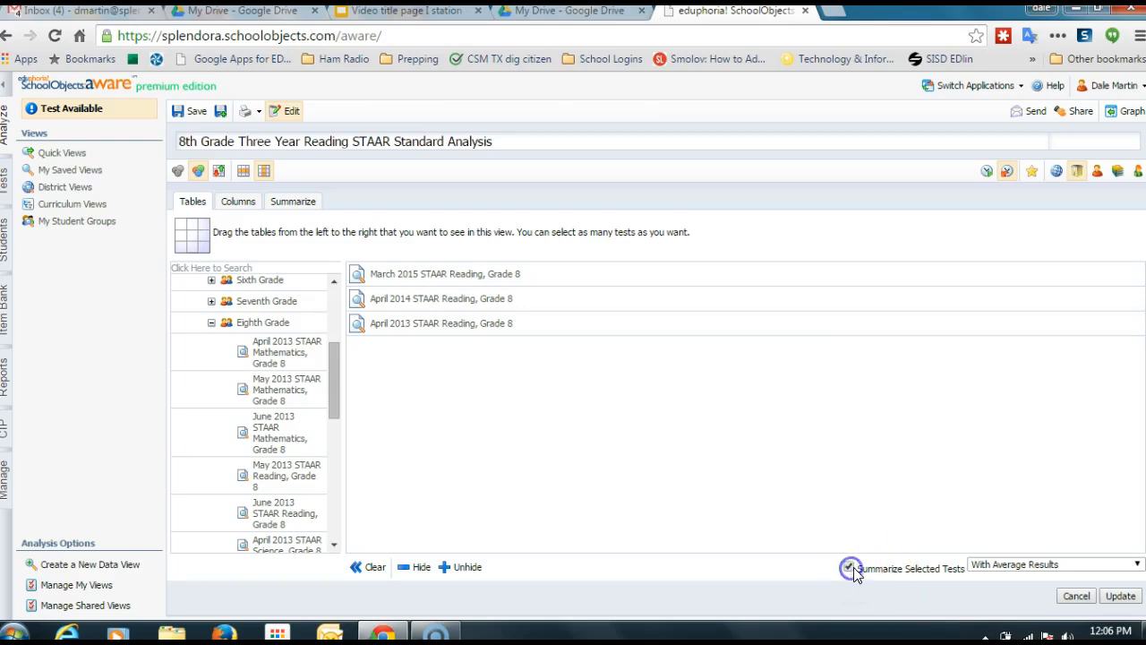
pyautogui.click(1109, 566)
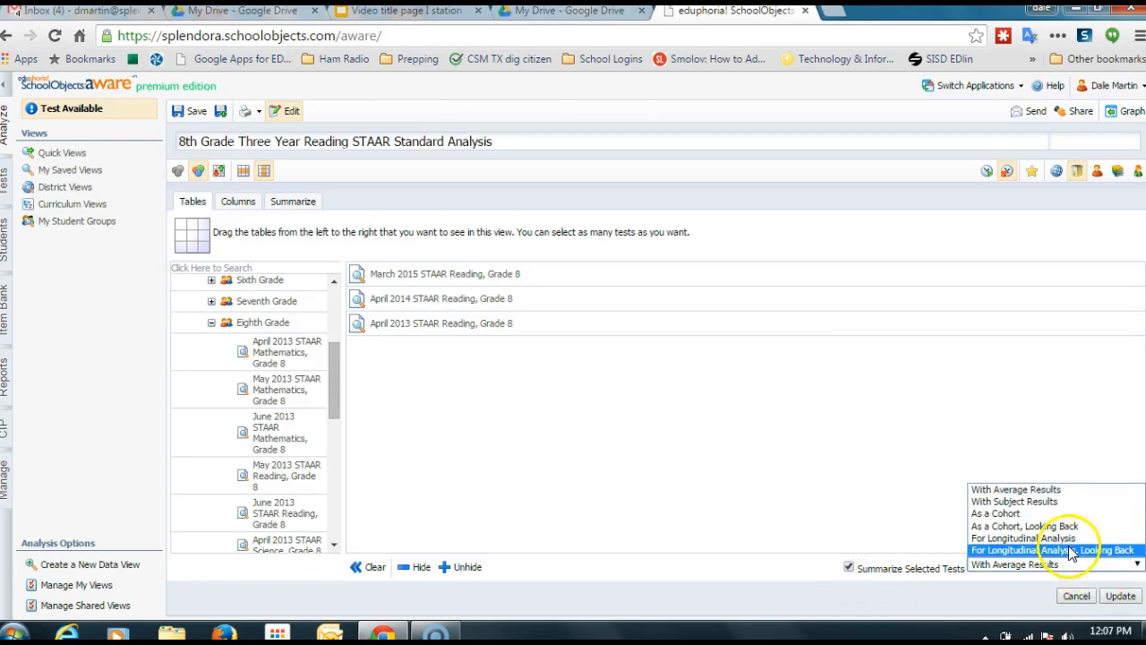
pyautogui.click(1072, 551)
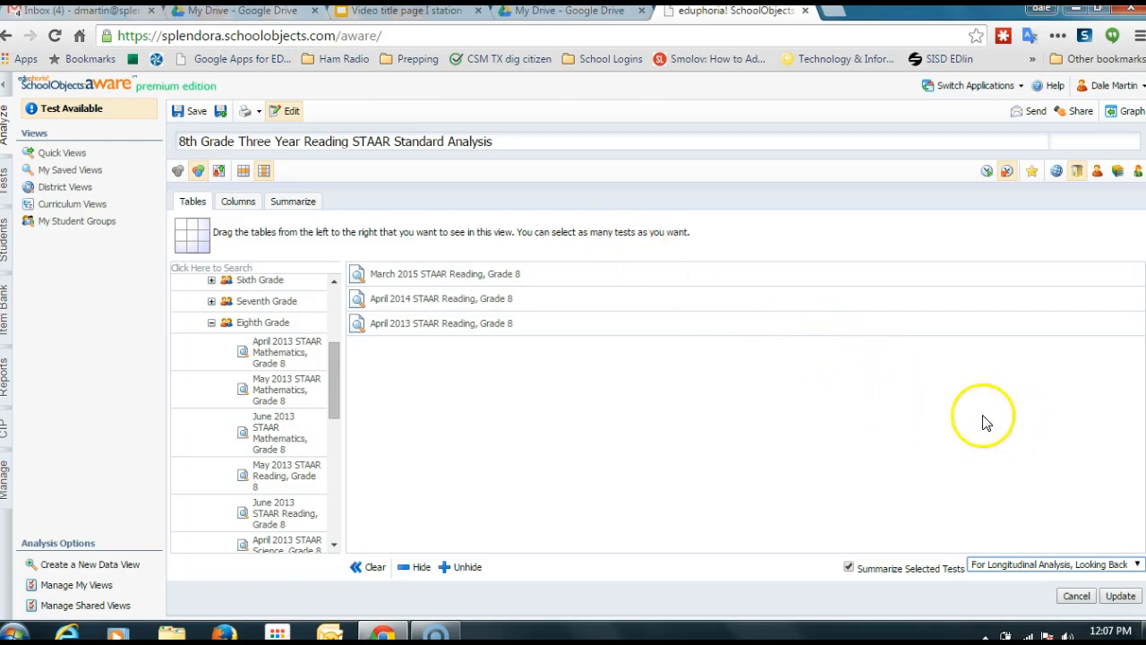
pyautogui.click(1120, 597)
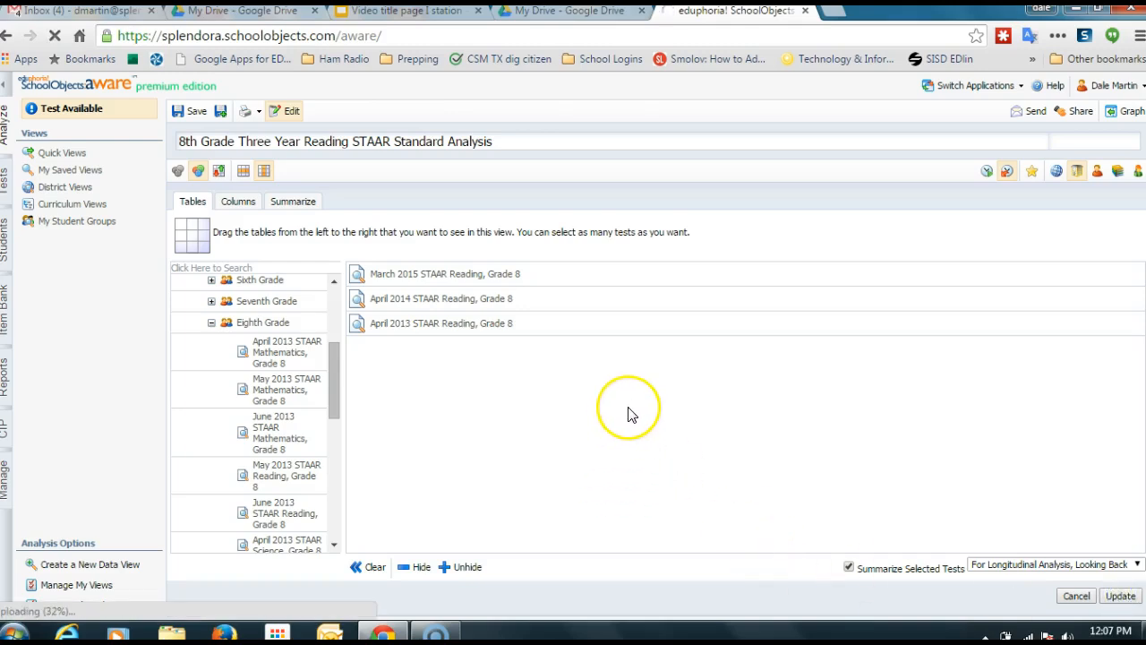
pyautogui.click(672, 400)
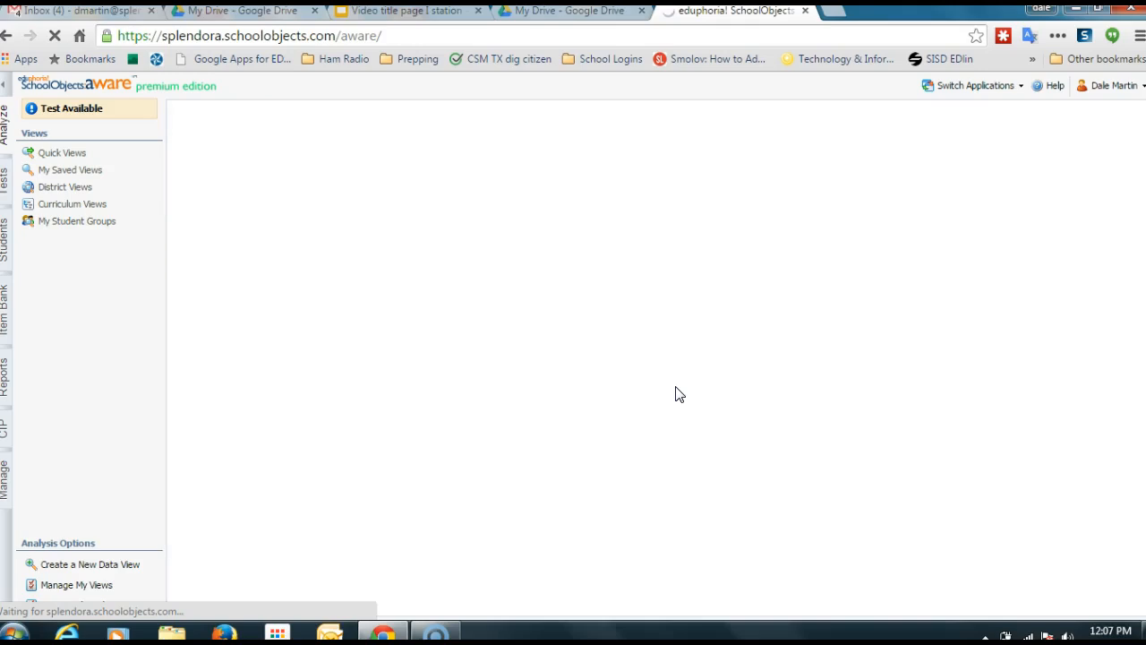
pyautogui.click(675, 367)
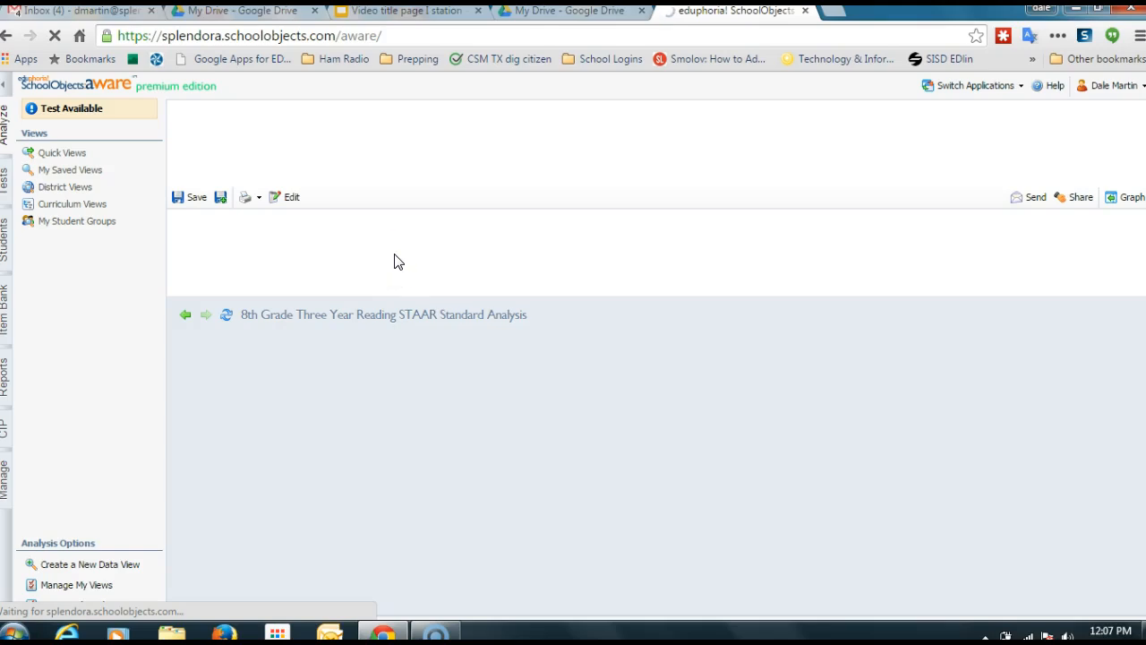
pyautogui.click(406, 253)
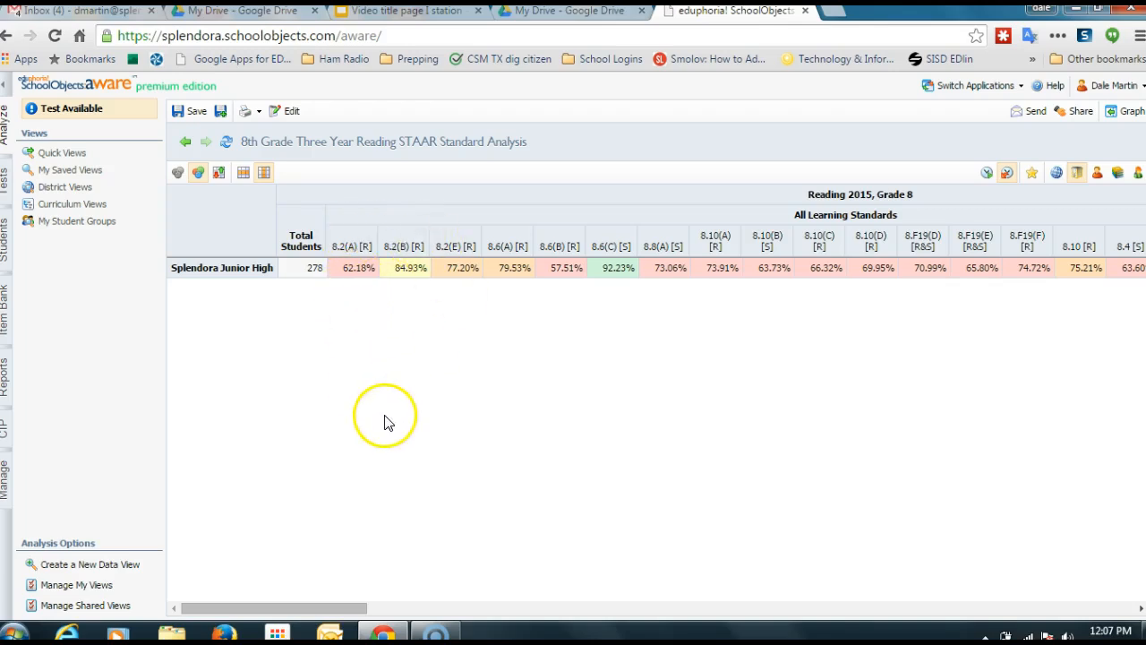
# Step: Review the three years of learning-standard results, then export the view to Excel and save it on the Desktop as ExportView
pyautogui.moveTo(274, 609); pyautogui.dragTo(636, 608)
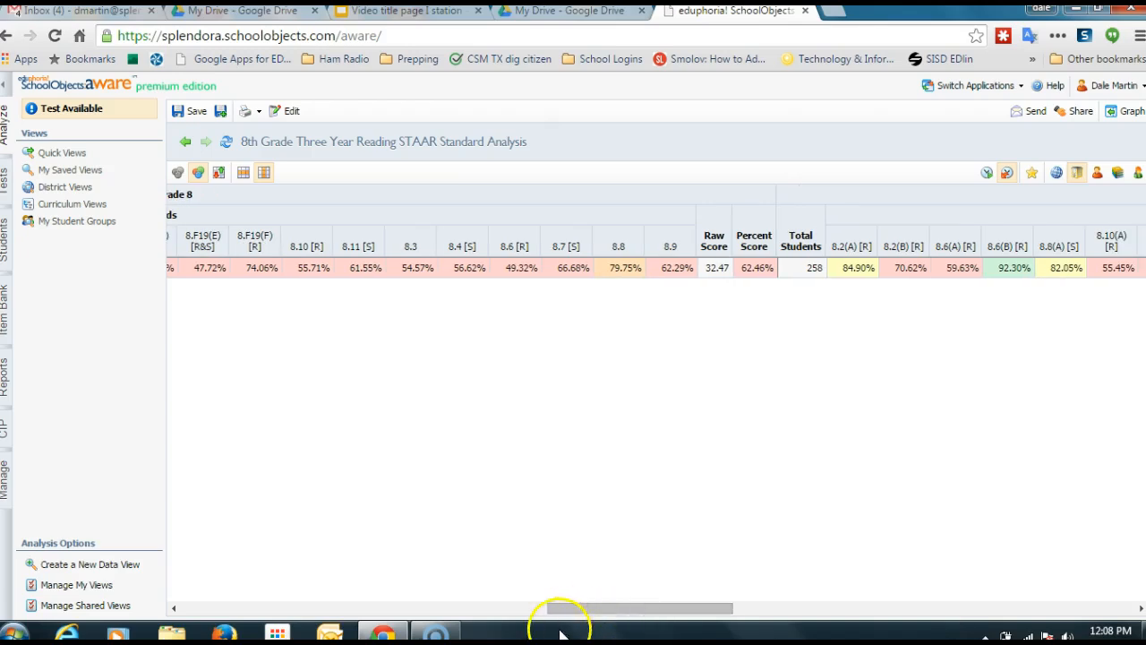
pyautogui.moveTo(561, 610); pyautogui.dragTo(903, 610)
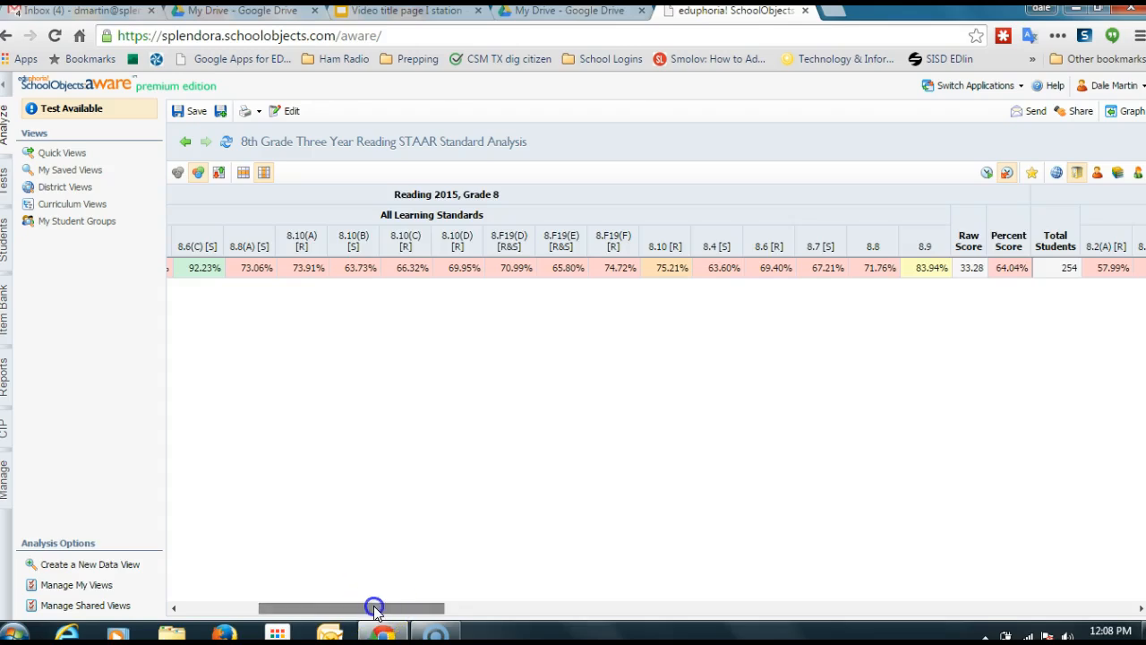
pyautogui.click(246, 120)
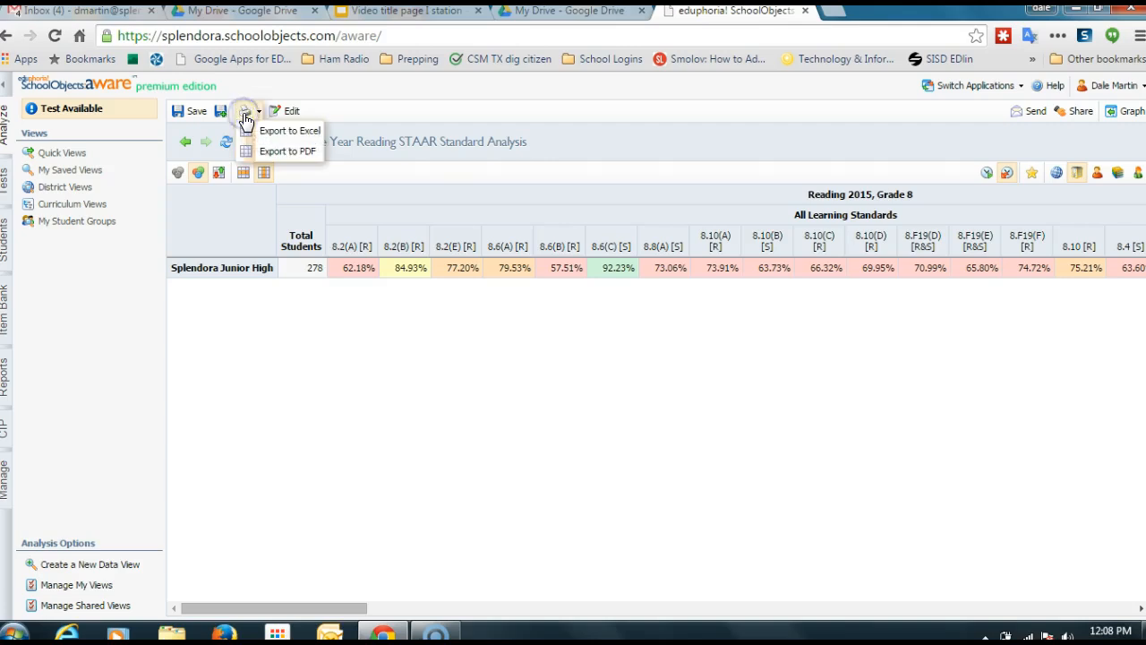
pyautogui.click(288, 131)
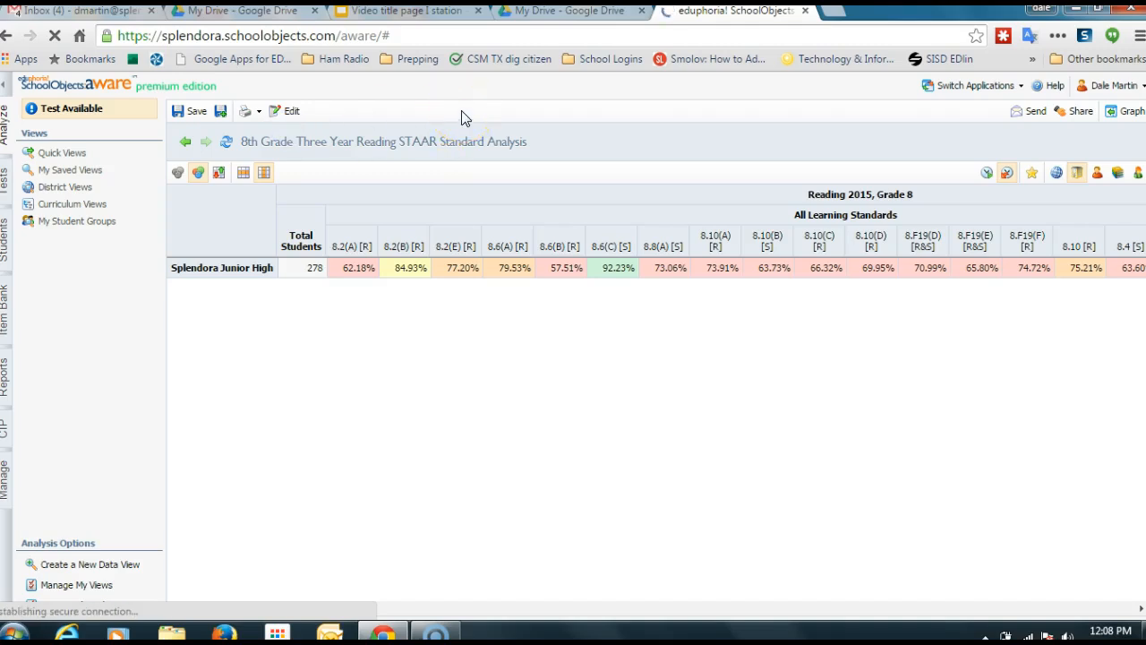
pyautogui.click(574, 115)
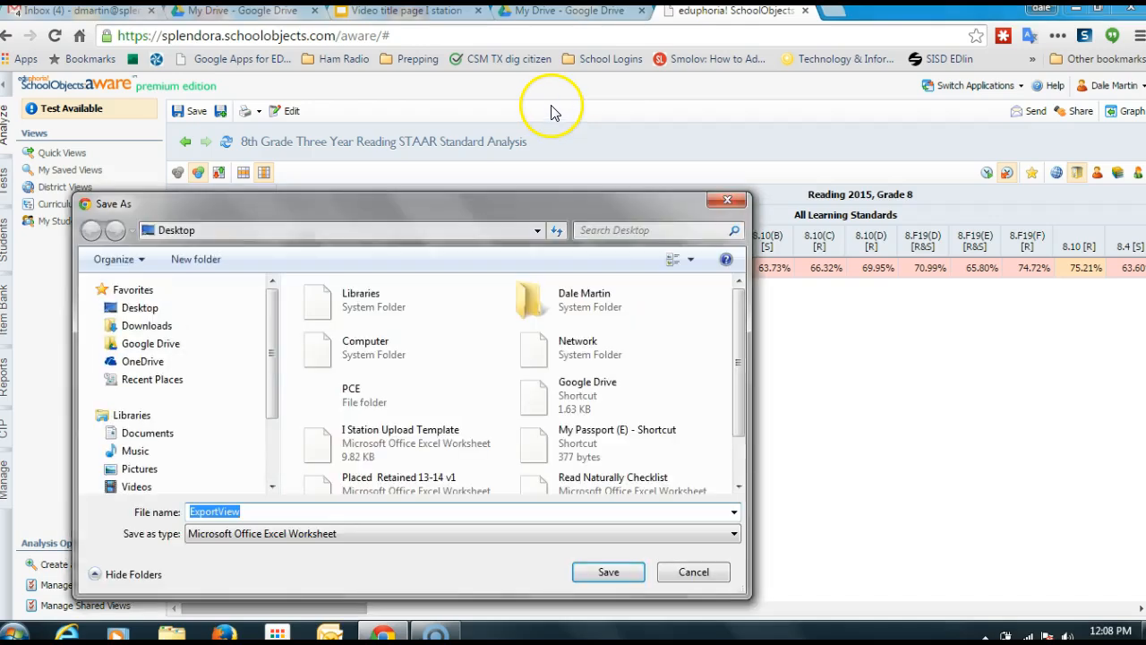
pyautogui.click(608, 573)
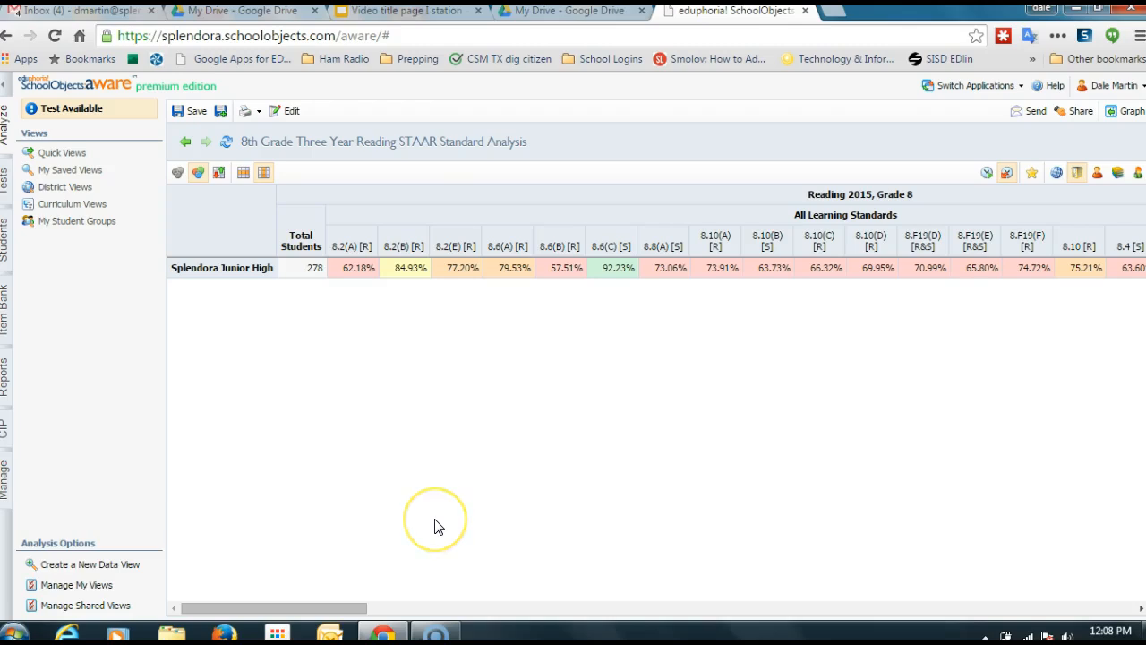
# Step: Open the exported view workbook in Microsoft Excel with the window maximized
pyautogui.click(126, 598)
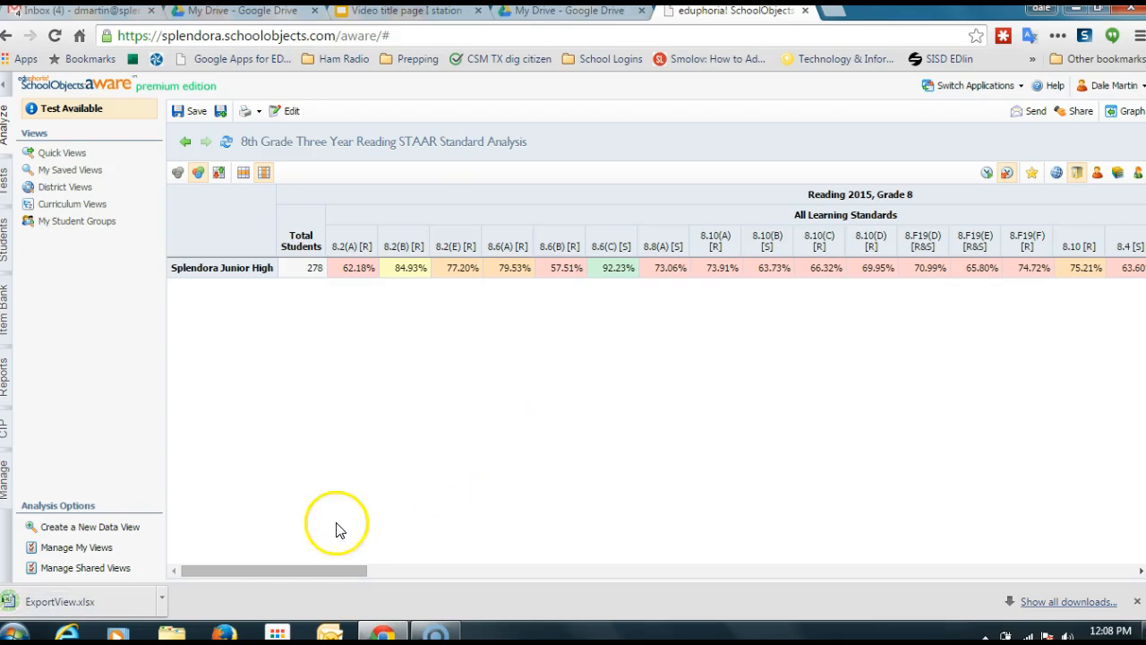
pyautogui.click(126, 607)
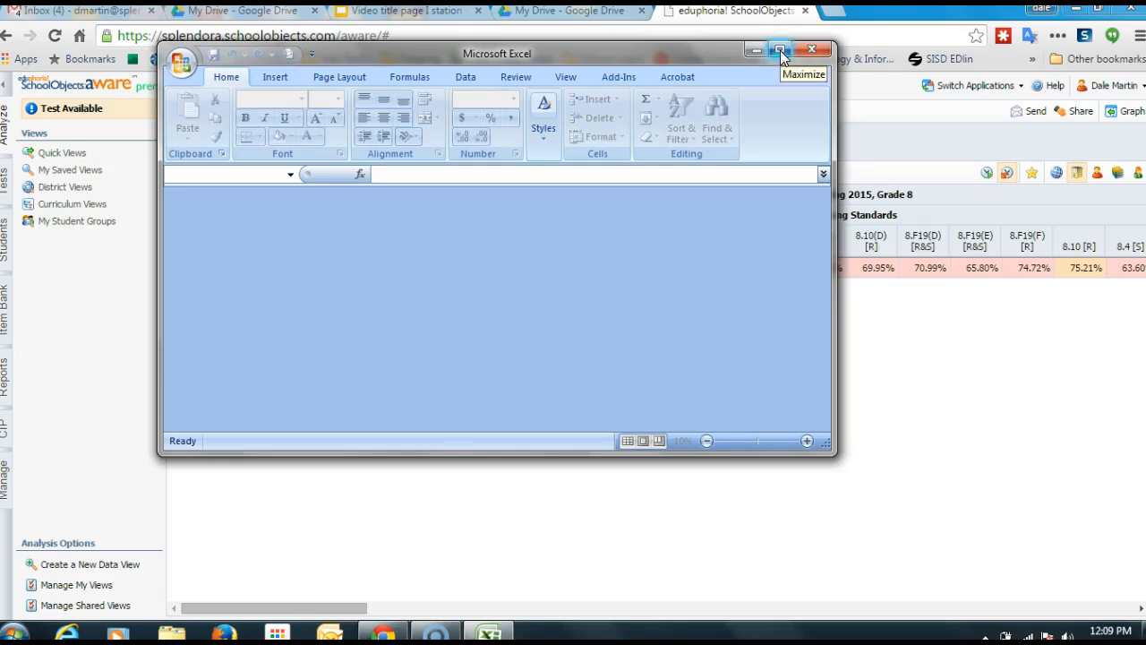
pyautogui.click(781, 47)
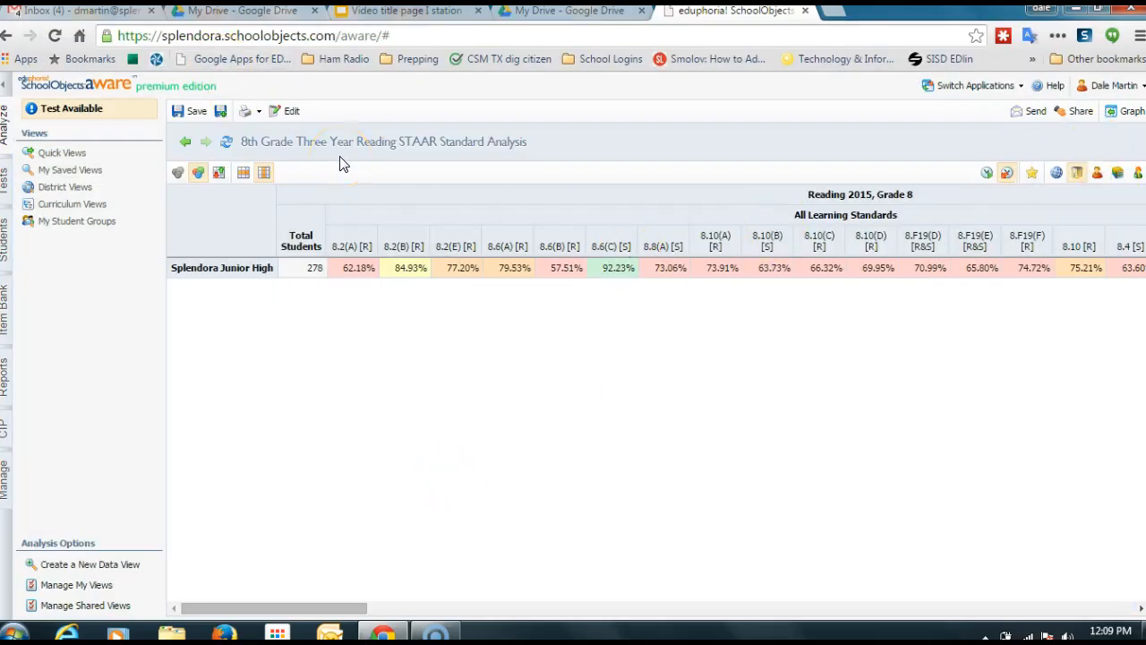
pyautogui.click(282, 112)
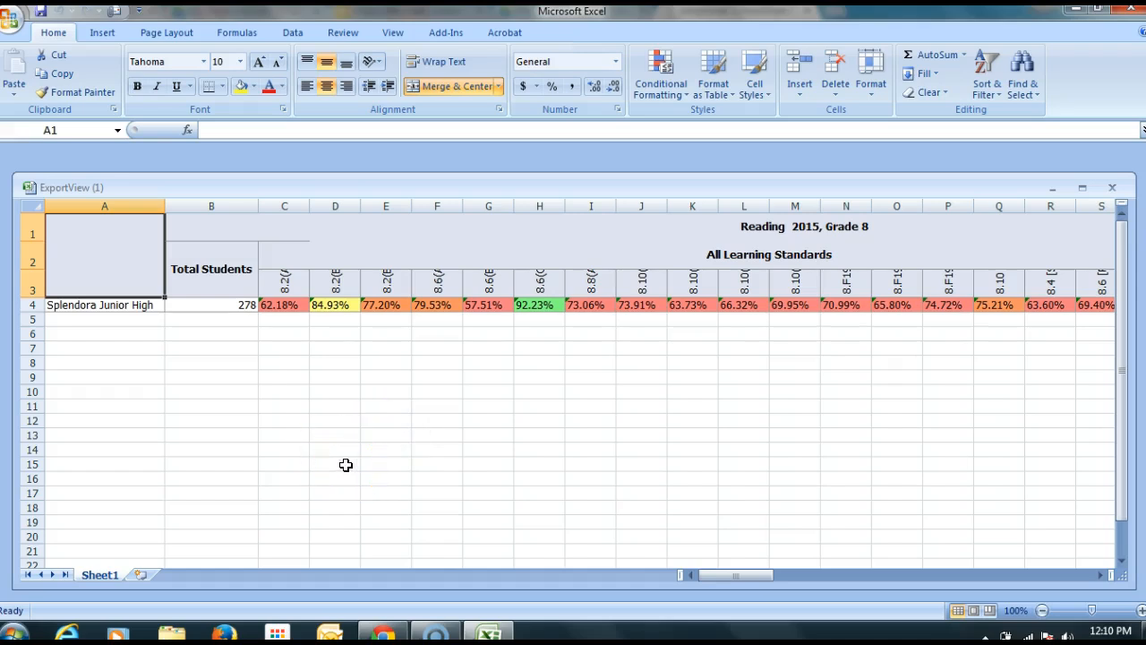
# Step: Clear the campus name from cell A4
pyautogui.click(134, 309)
pyautogui.press('BackSpace')
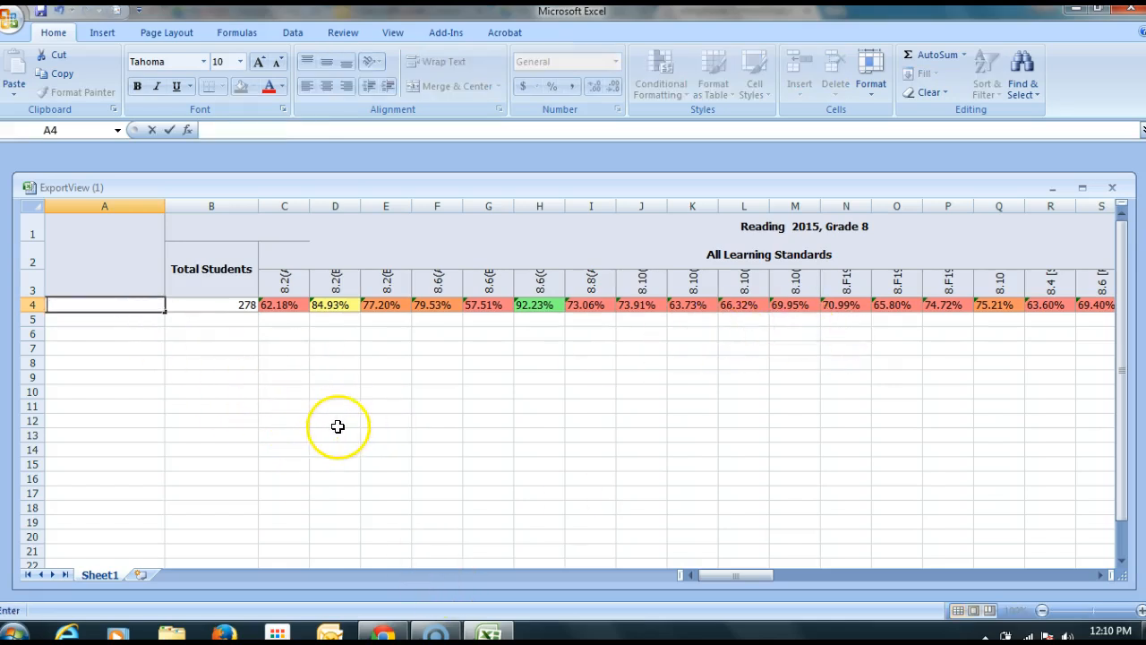
pyautogui.click(31, 281)
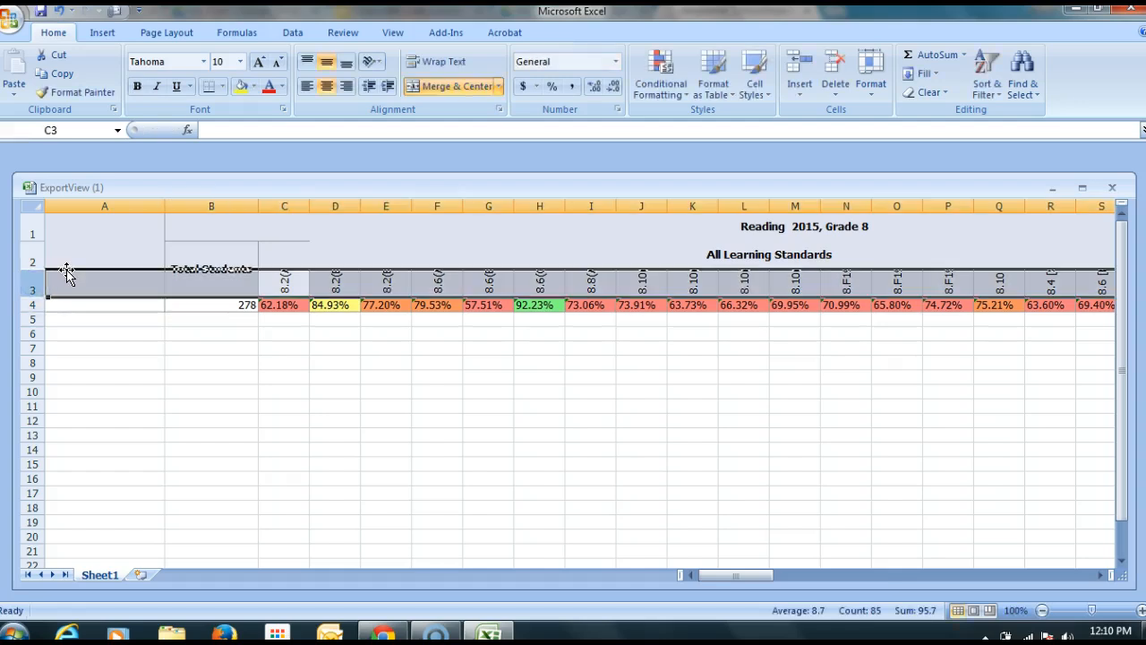
pyautogui.moveTo(68, 270); pyautogui.dragTo(69, 264)
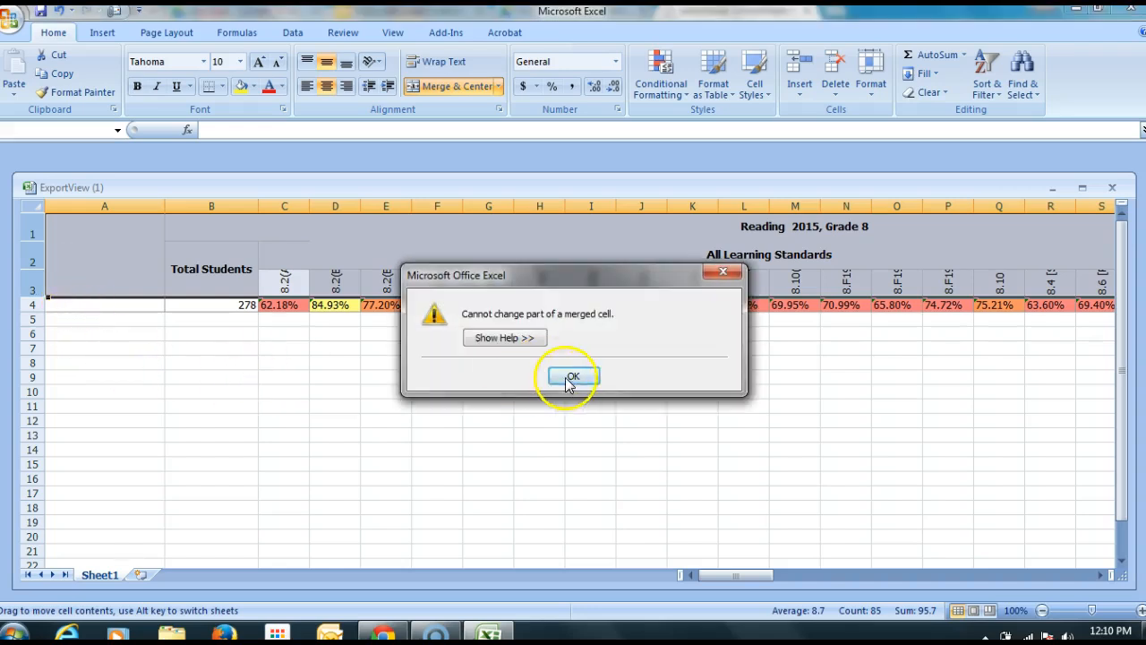
pyautogui.click(569, 376)
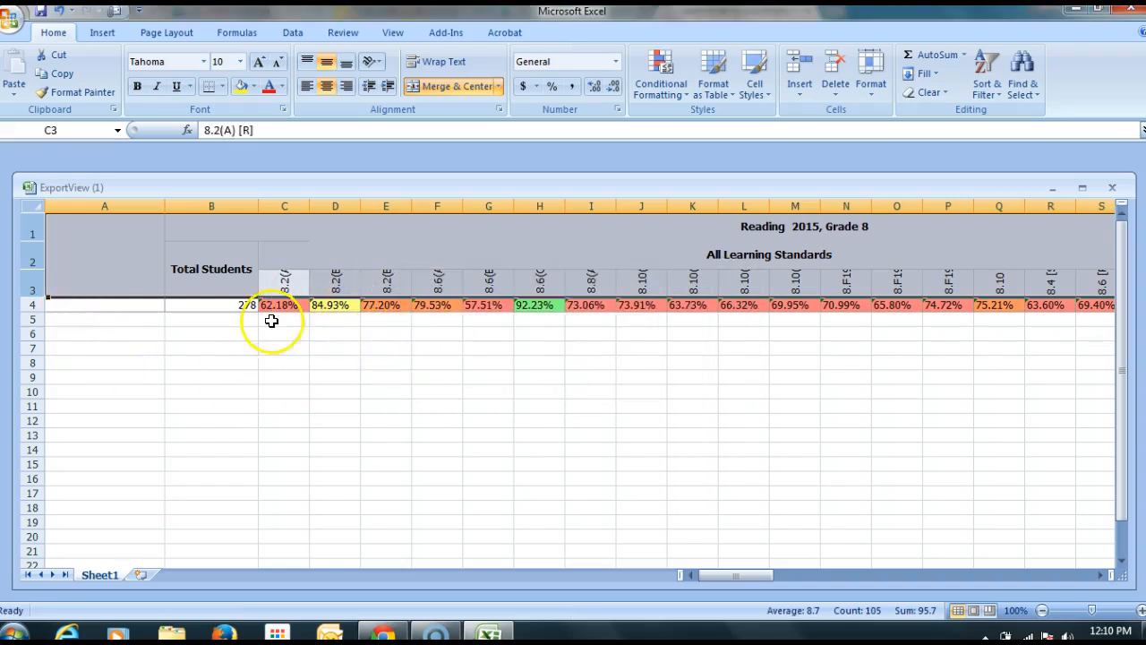
# Step: Increase the height of row 3 so the 2015 learning-standard codes can be read
pyautogui.click(254, 363)
pyautogui.moveTo(33, 298); pyautogui.dragTo(36, 332)
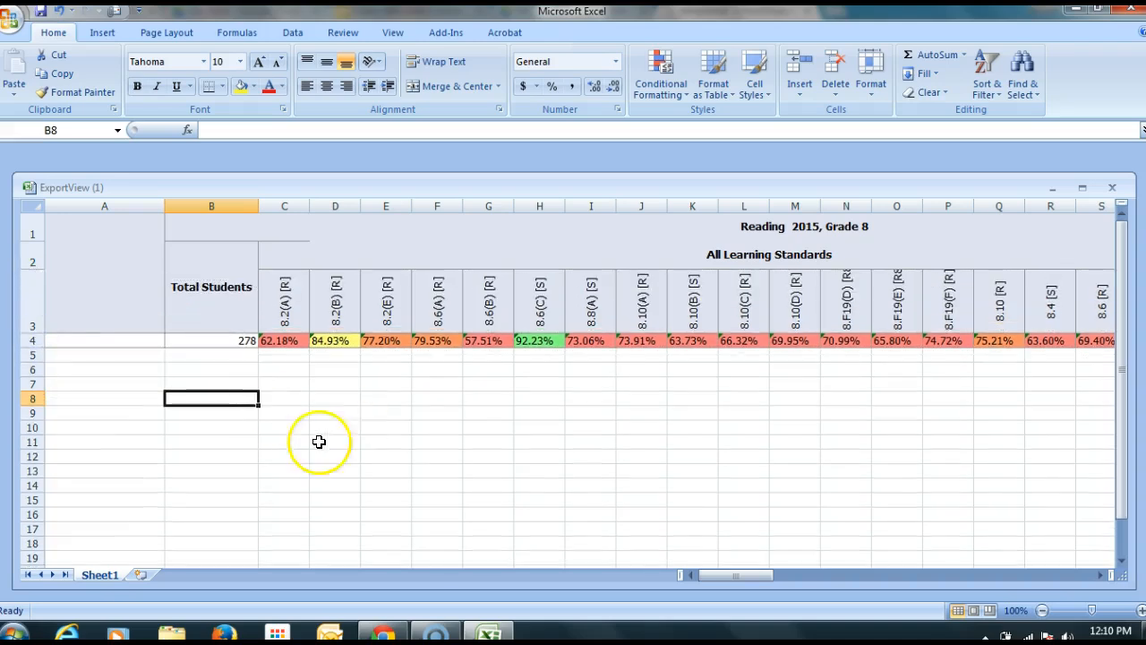
# Step: Copy the Reading 2014 learning-standard headers and their percentages, cells Z3:AU4
pyautogui.moveTo(738, 583); pyautogui.dragTo(806, 575)
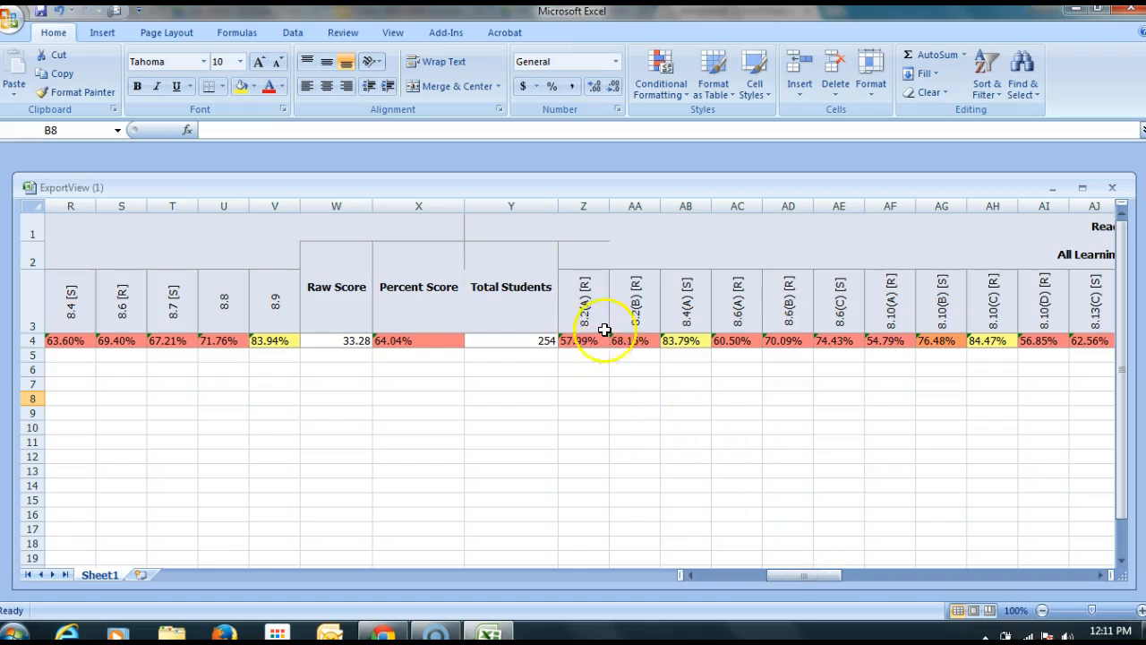
pyautogui.moveTo(585, 299); pyautogui.dragTo(781, 322)
pyautogui.rightClick(774, 308)
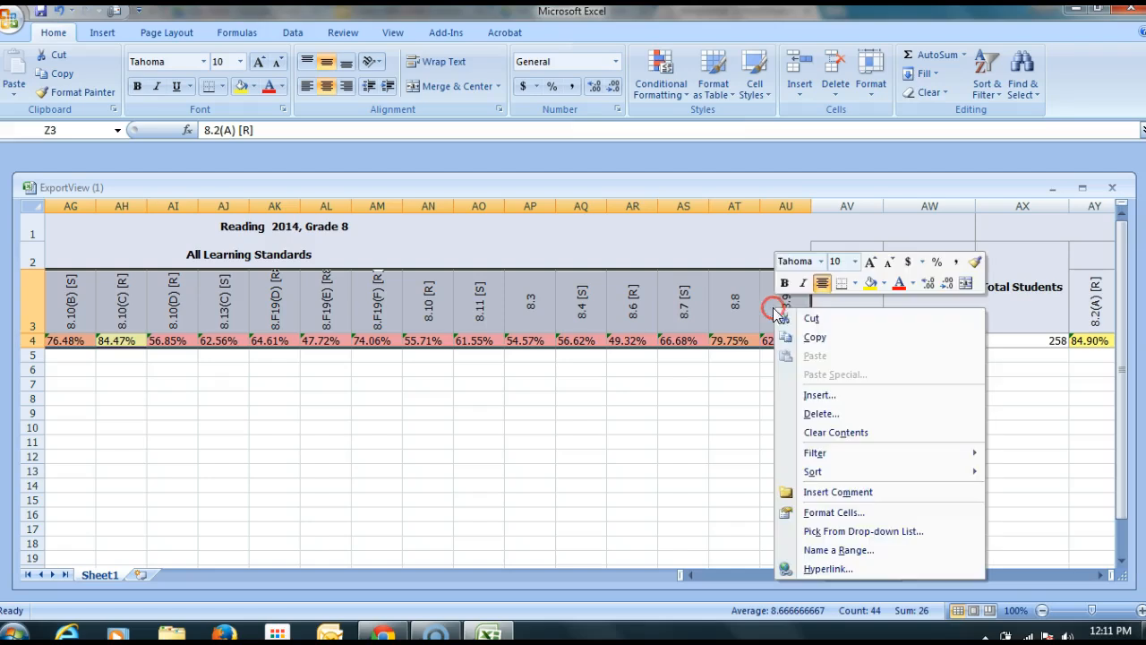
pyautogui.click(815, 345)
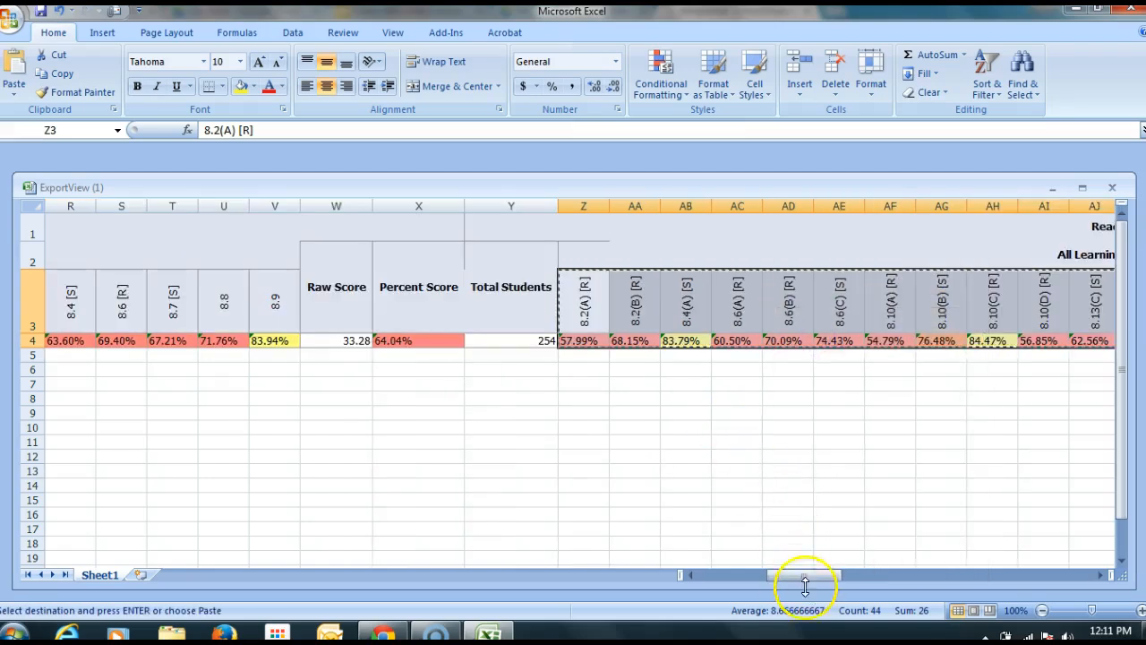
# Step: Paste the copied 2014 standards at cell C6, below the 2015 results, and make row 6 taller to show the codes
pyautogui.moveTo(806, 577); pyautogui.dragTo(671, 574)
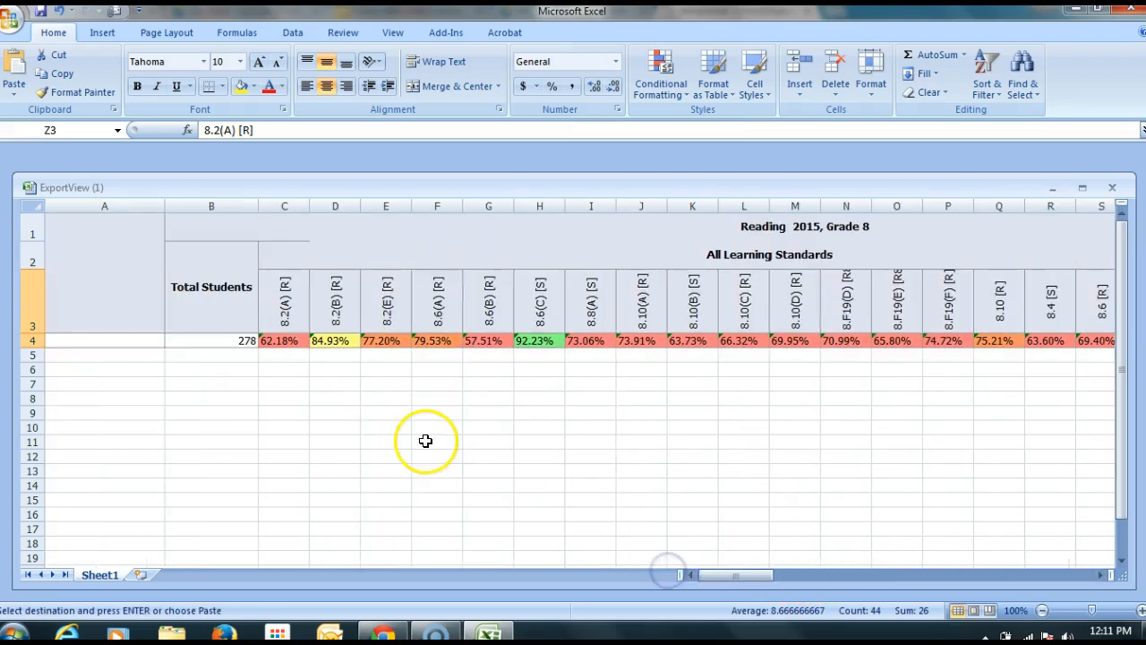
pyautogui.click(296, 370)
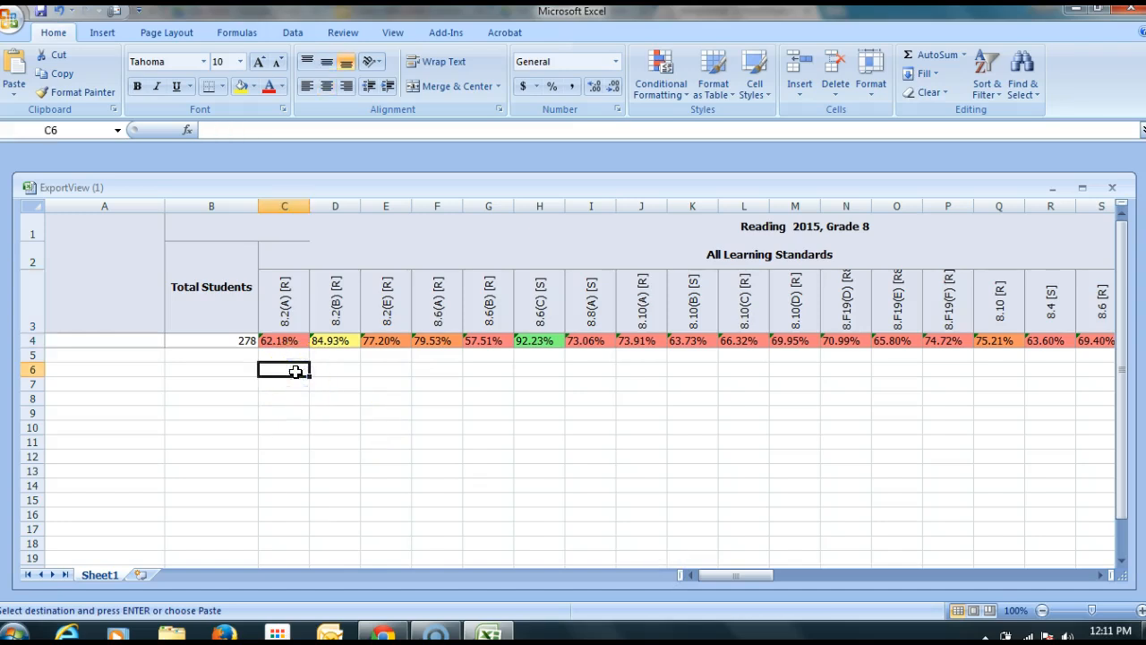
pyautogui.rightClick(296, 370)
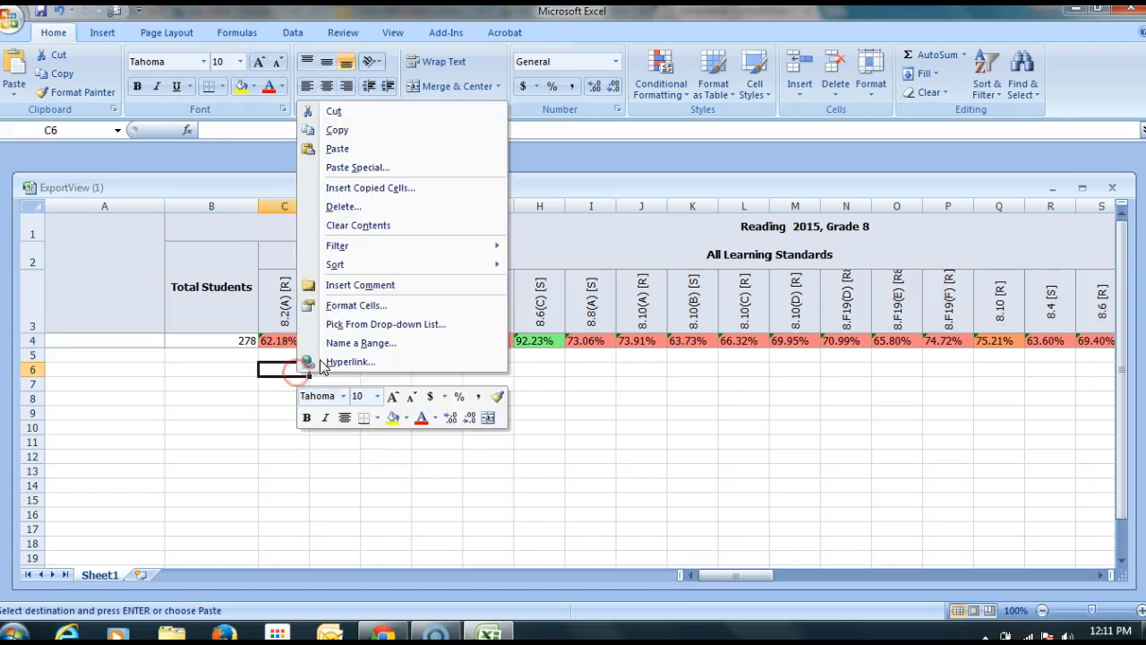
pyautogui.click(348, 151)
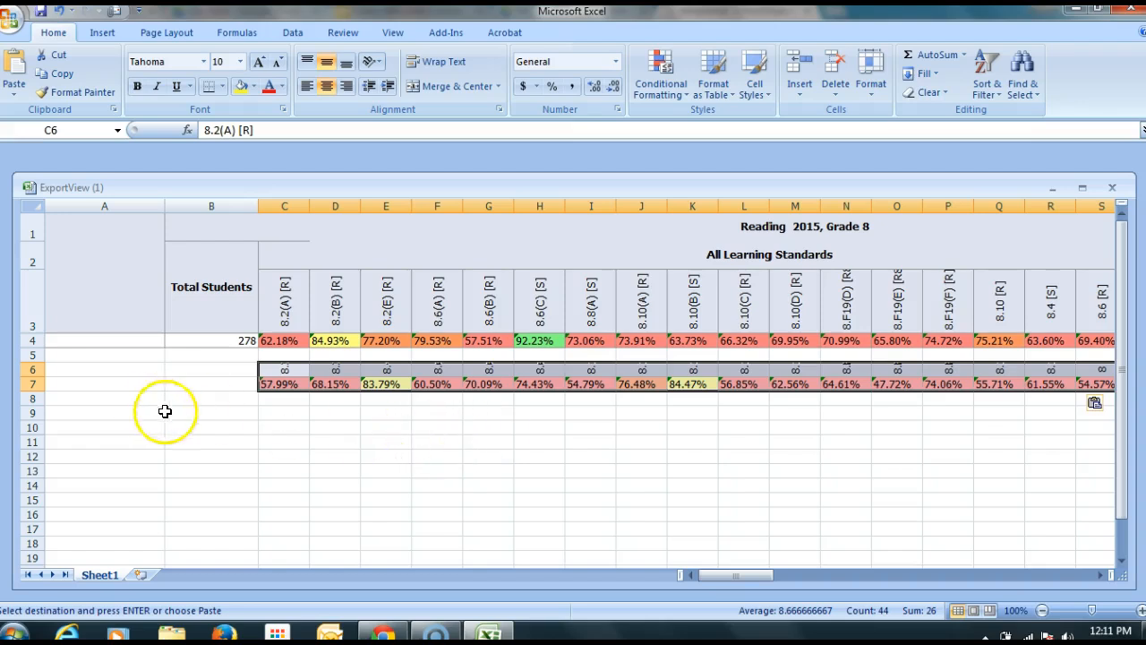
pyautogui.moveTo(36, 376); pyautogui.dragTo(23, 427)
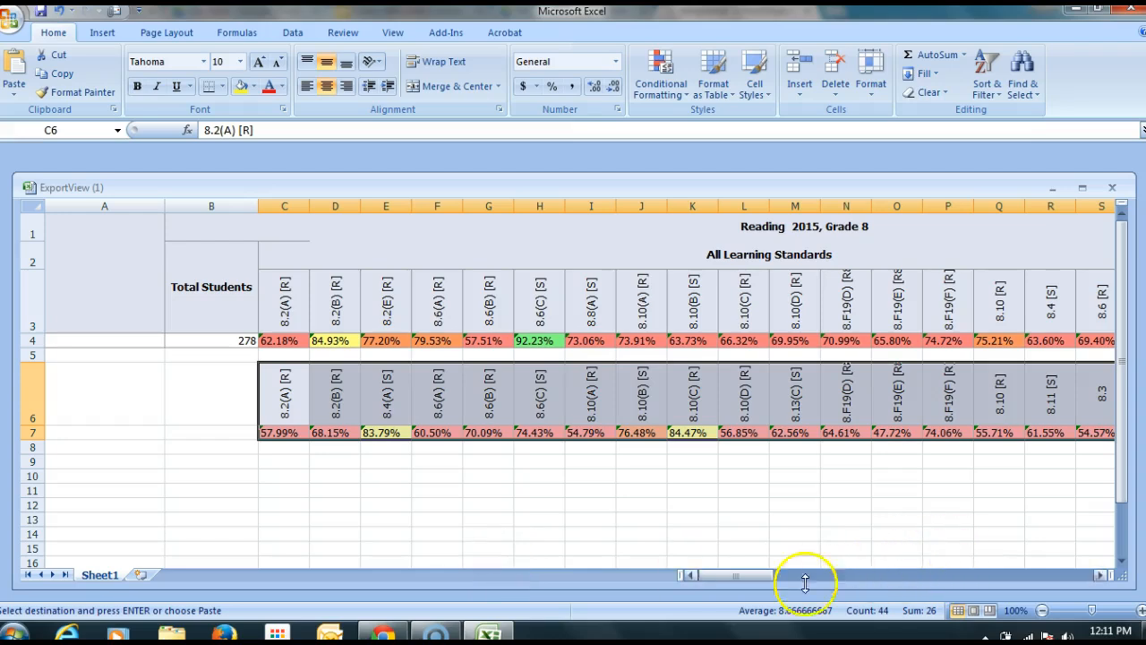
# Step: Copy the Reading 2013 learning-standard headers and percentages in rows 3 and 4, starting at cell AY3
pyautogui.moveTo(737, 576); pyautogui.dragTo(926, 573)
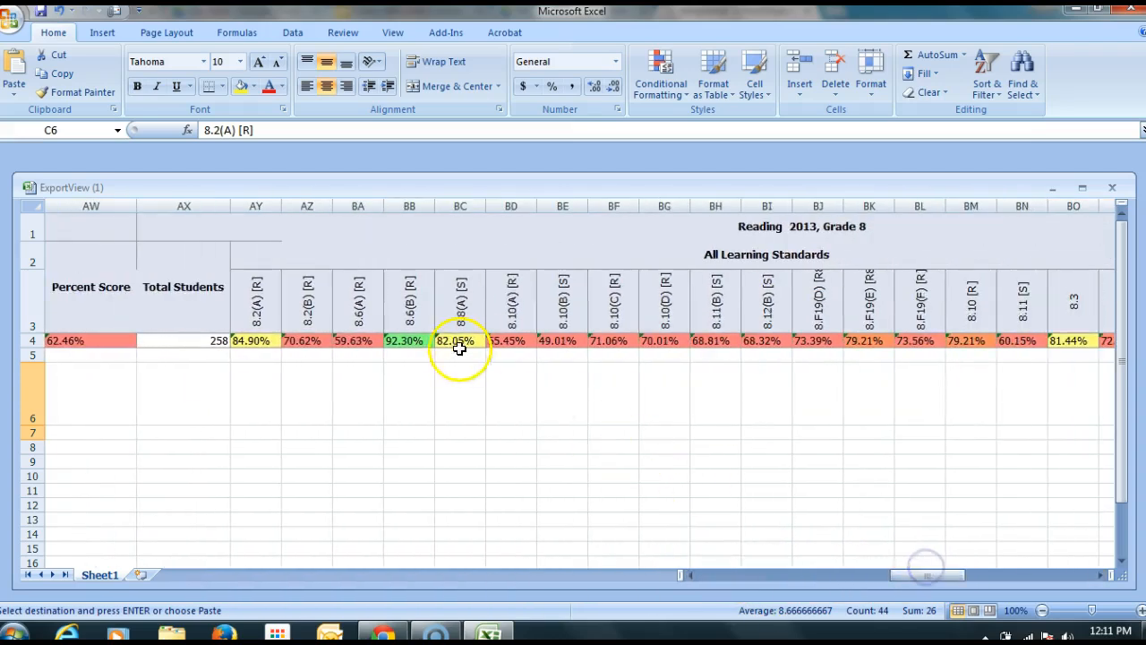
pyautogui.moveTo(263, 294); pyautogui.dragTo(780, 341)
pyautogui.rightClick(785, 309)
pyautogui.click(809, 339)
# Step: Paste the copied 2013 standards at cell C9, below the 2014 rows, and make row 9 taller to show the codes
pyautogui.moveTo(908, 574); pyautogui.dragTo(716, 574)
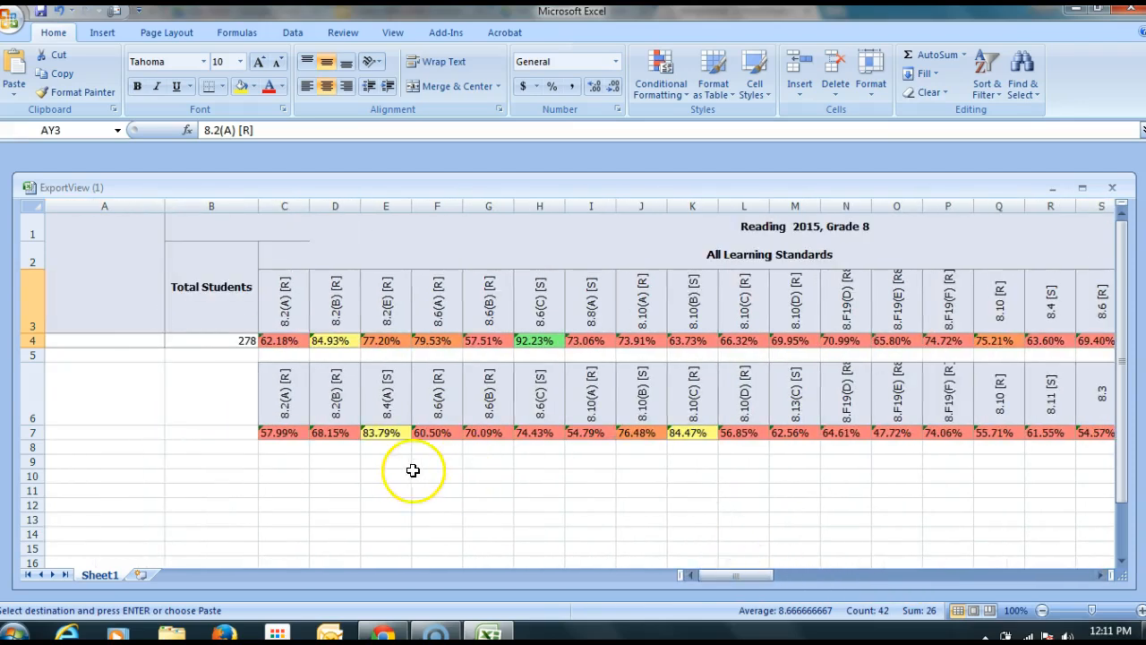
pyautogui.rightClick(284, 462)
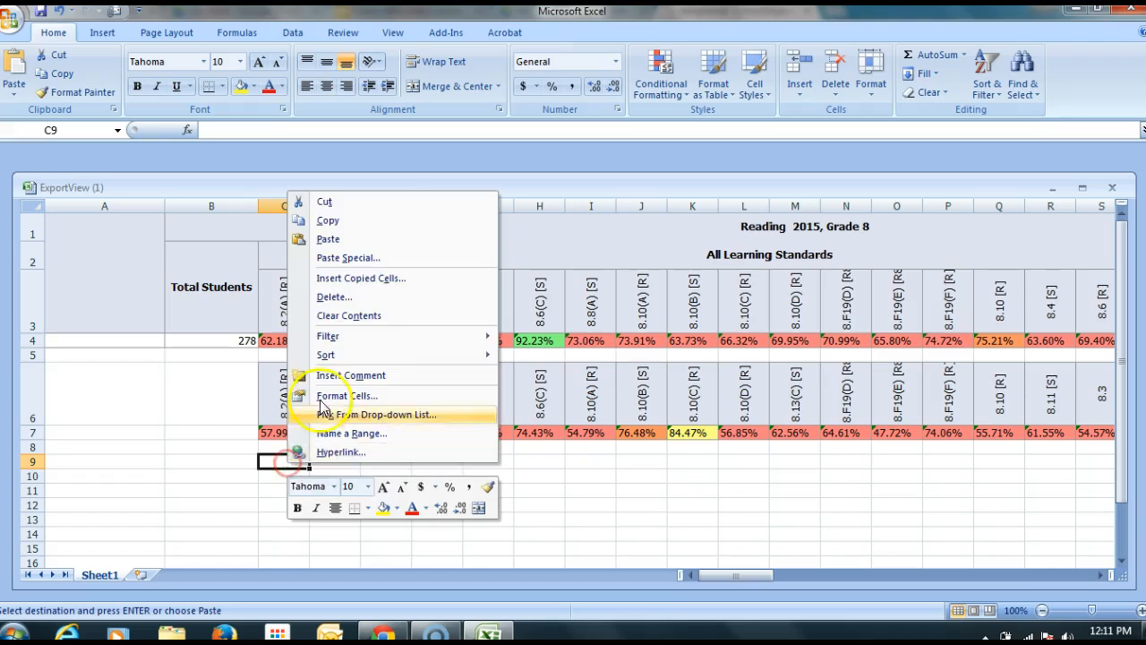
pyautogui.click(334, 237)
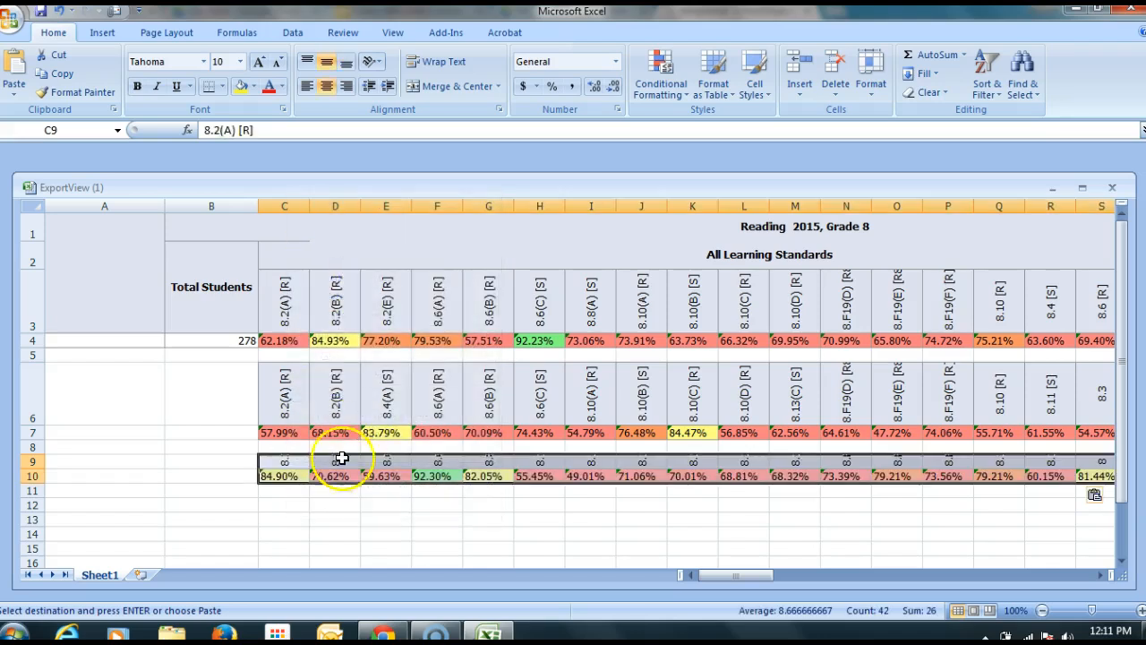
pyautogui.moveTo(32, 470); pyautogui.dragTo(28, 512)
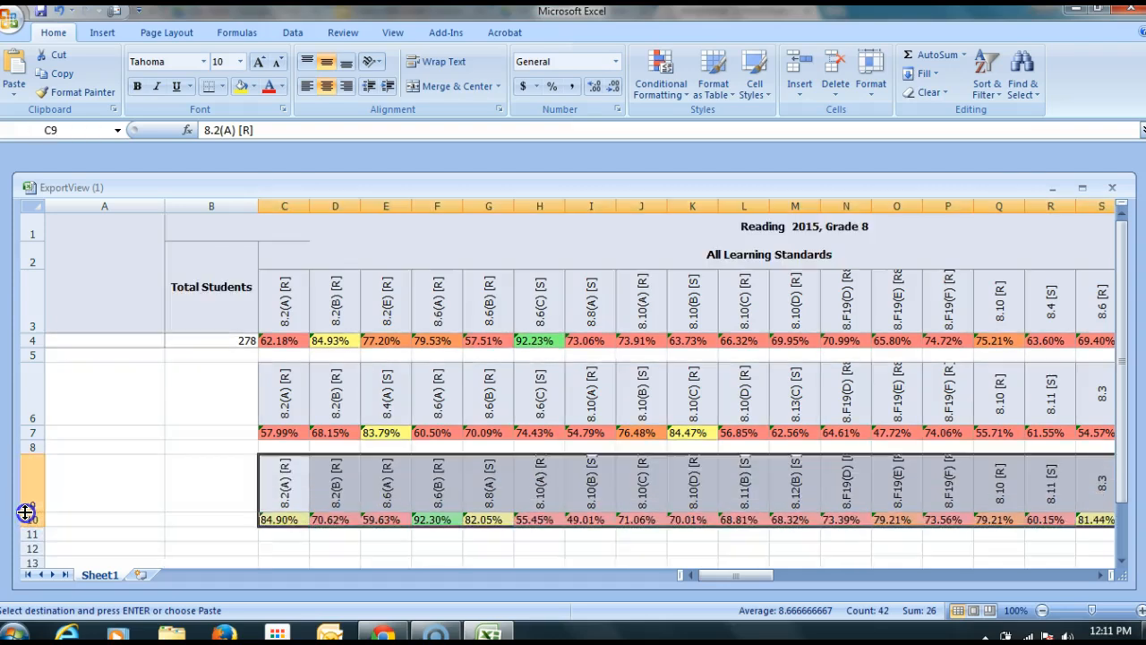
pyautogui.click(795, 357)
pyautogui.click(800, 448)
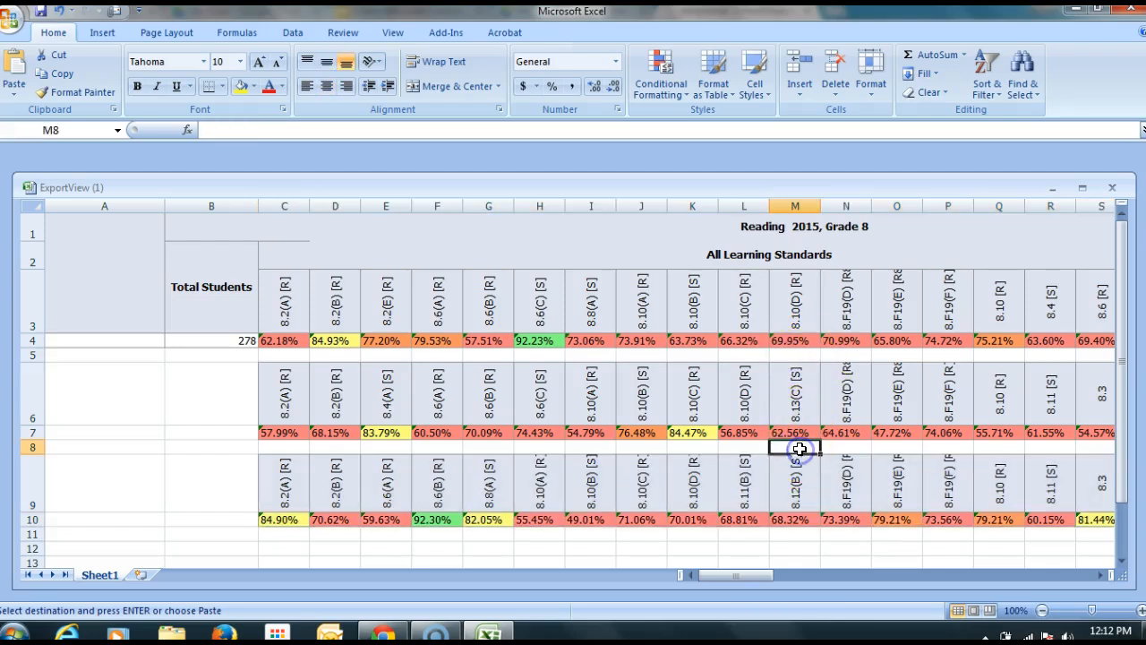